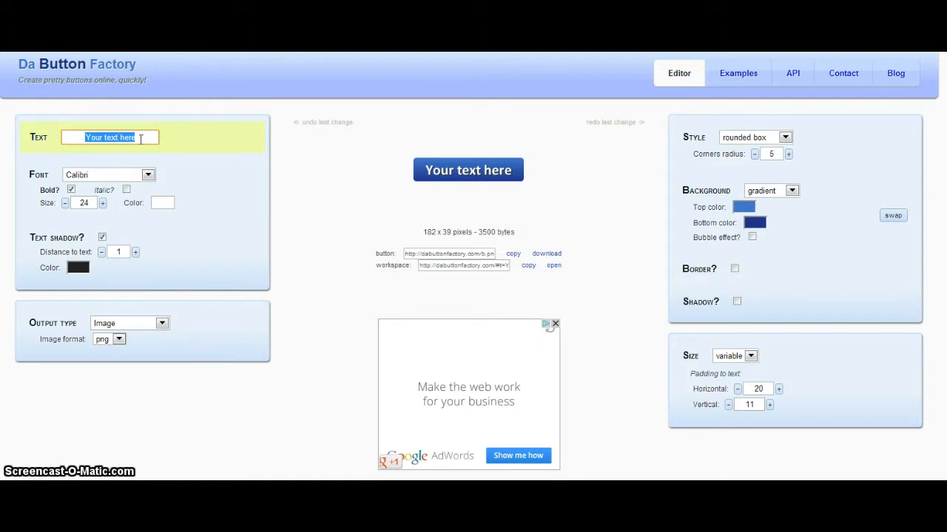
Replace the button's placeholder text with "Subscribe to my YouTube Page!"
{"action": "left_click_drag", "start_coordinate": [141, 140], "coordinate": [81, 138]}
{"action": "type", "text": "Join"}
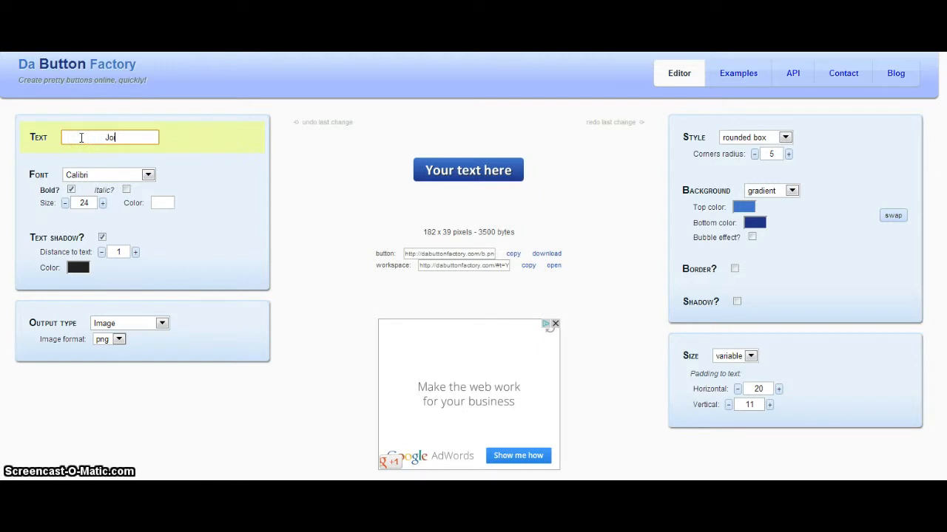
{"action": "key", "text": "BackSpace"}
{"action": "key", "text": "BackSpace"}
{"action": "key", "text": "BackSpace"}
{"action": "type", "text": "Subscr"}
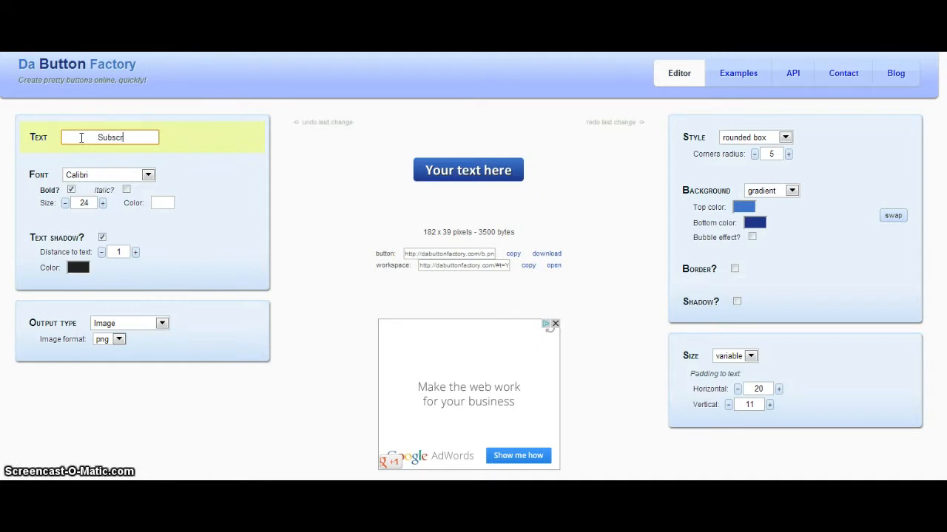
{"action": "type", "text": "ibe to"}
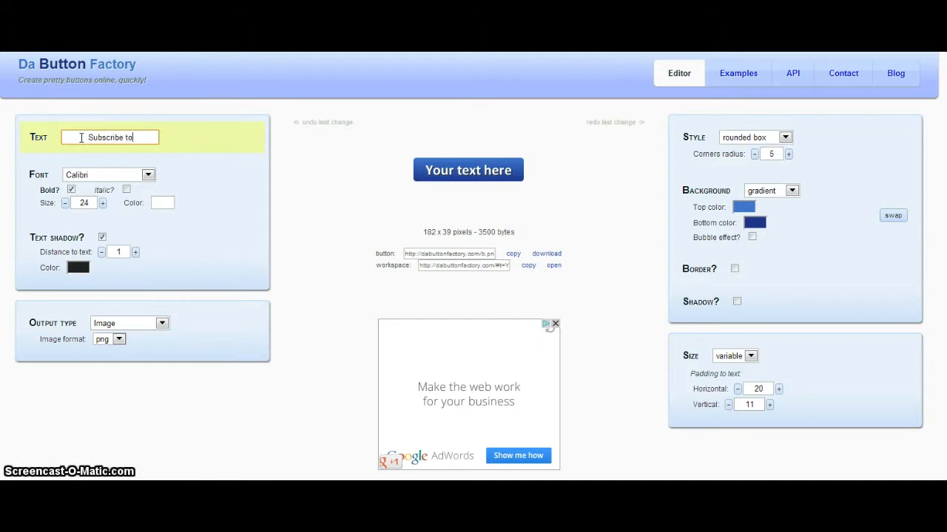
{"action": "type", "text": " my YouTube Page!"}
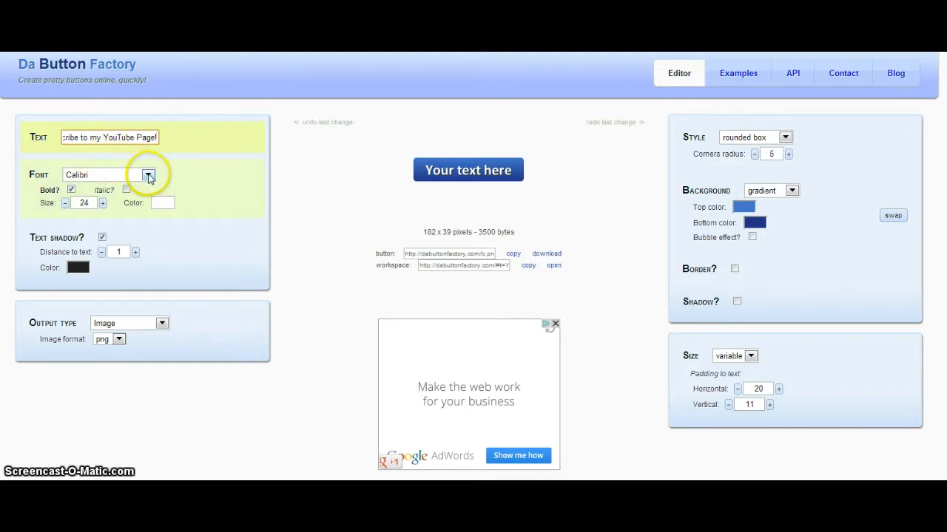
Try the Monospaced font on the button text and settle on Walkway
{"action": "left_click", "coordinate": [148, 175]}
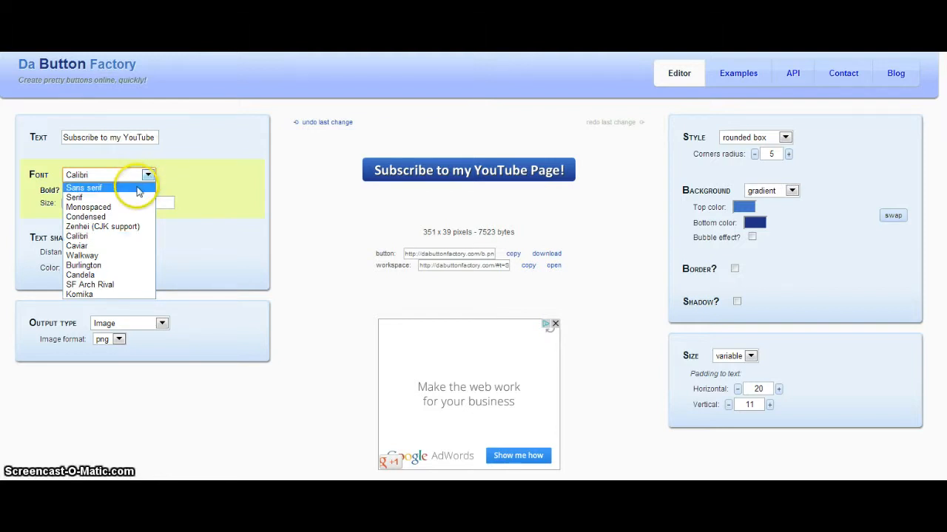
{"action": "left_click", "coordinate": [130, 207]}
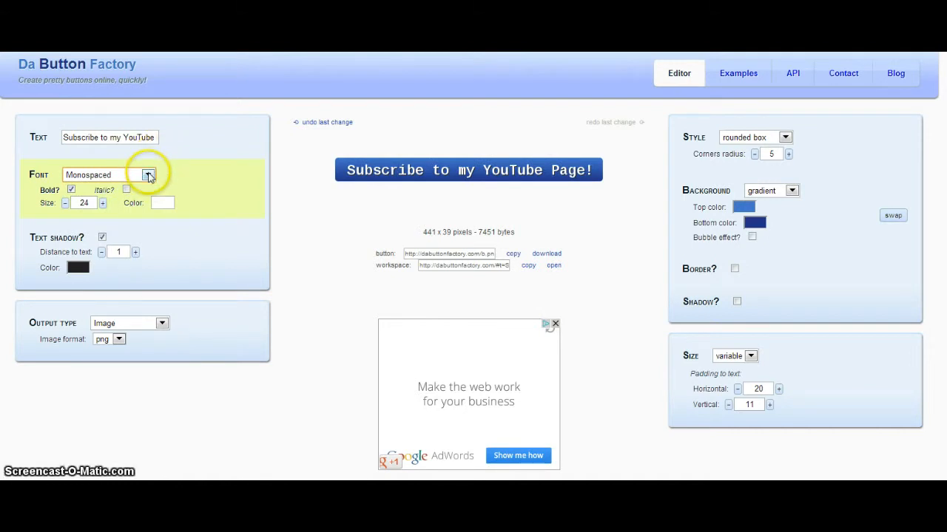
{"action": "left_click", "coordinate": [148, 175]}
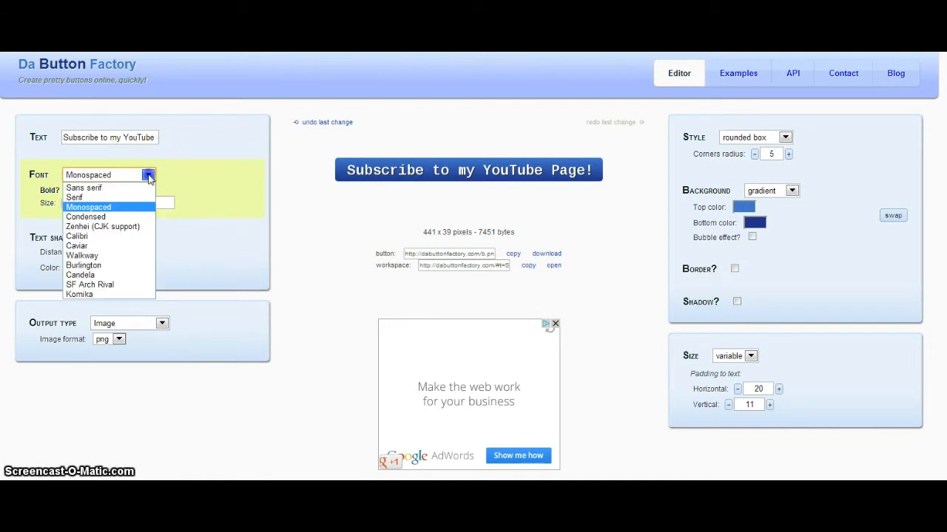
{"action": "left_click", "coordinate": [135, 256]}
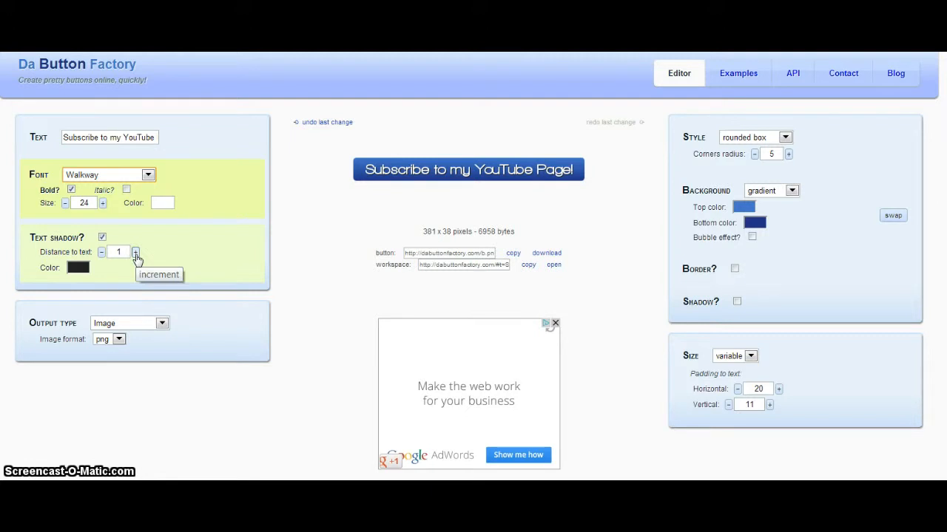
Try the button text in italic and without bold, restoring both font options
{"action": "left_click", "coordinate": [126, 190]}
{"action": "left_click", "coordinate": [126, 190]}
{"action": "left_click", "coordinate": [72, 190]}
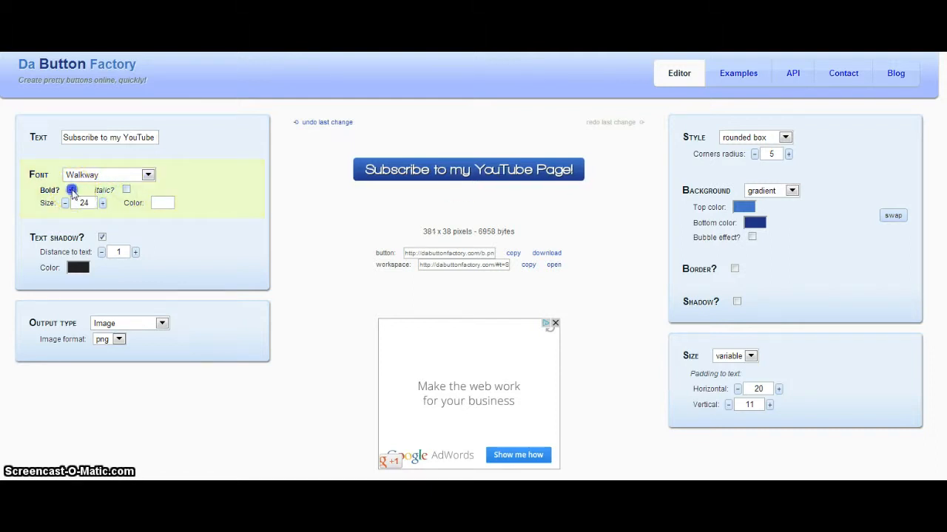
{"action": "left_click", "coordinate": [72, 190]}
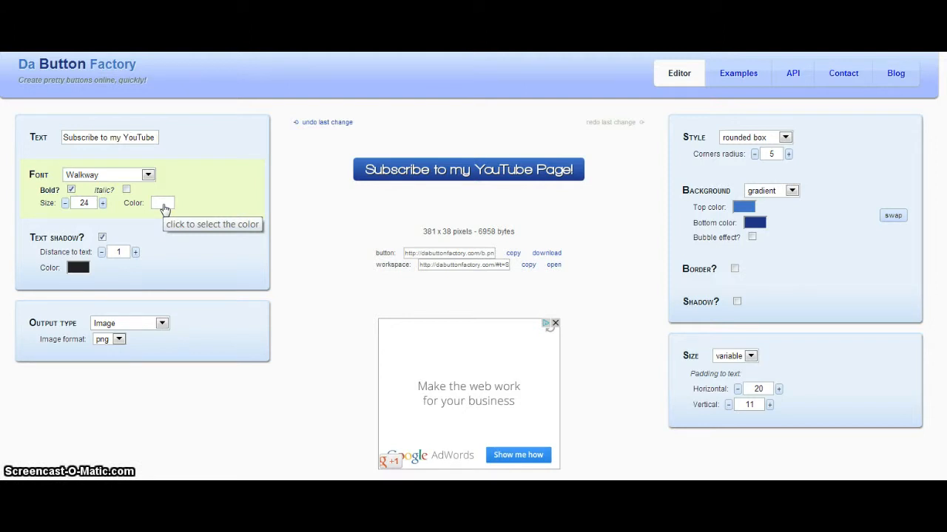
Examine the font color picker and its hex code field, keeping the text color as it is
{"action": "left_click", "coordinate": [164, 208]}
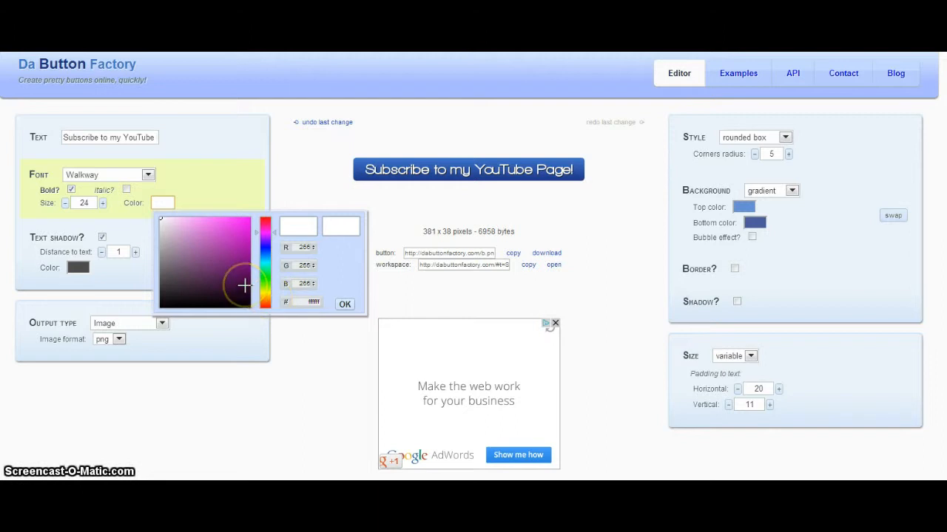
{"action": "left_click", "coordinate": [299, 301]}
{"action": "left_click", "coordinate": [304, 301]}
{"action": "double_click", "coordinate": [307, 301]}
{"action": "left_click", "coordinate": [304, 301]}
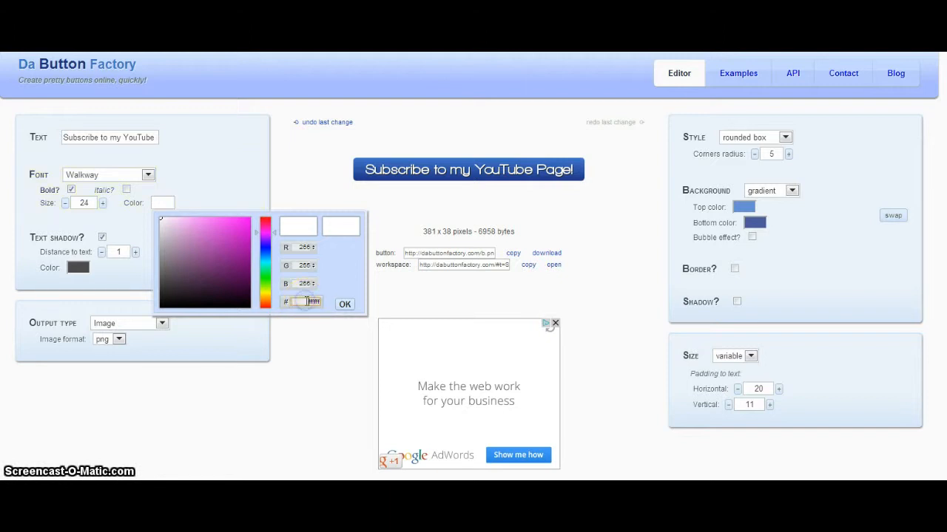
{"action": "left_click", "coordinate": [236, 174]}
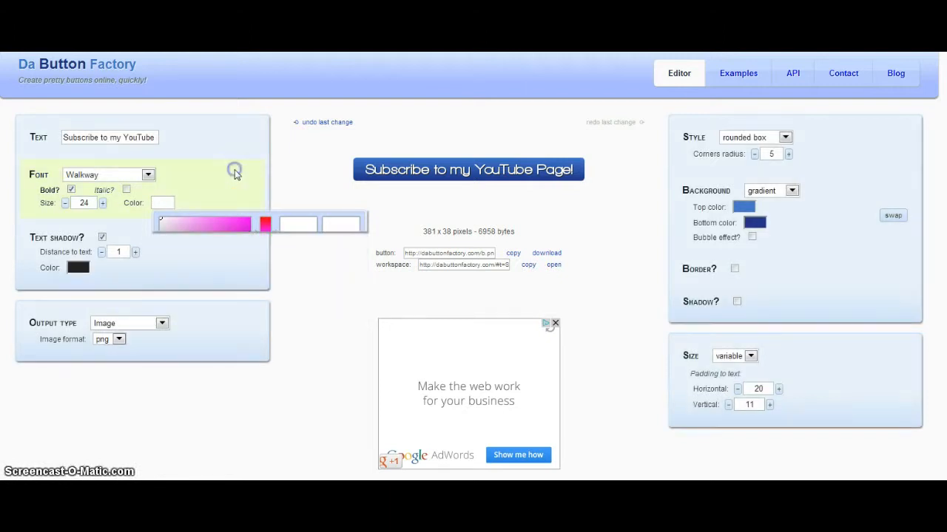
Try the button without its text shadow and turn the shadow back on
{"action": "left_click", "coordinate": [102, 238]}
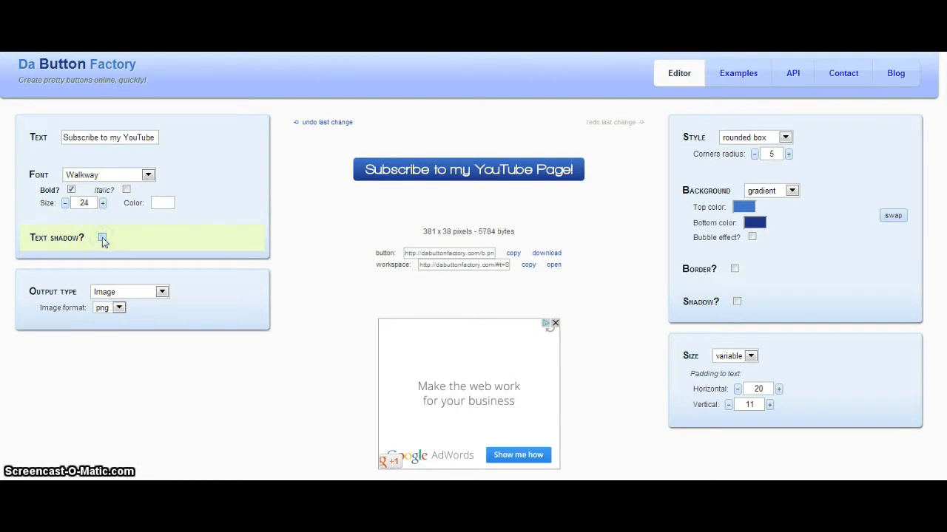
{"action": "left_click", "coordinate": [102, 237]}
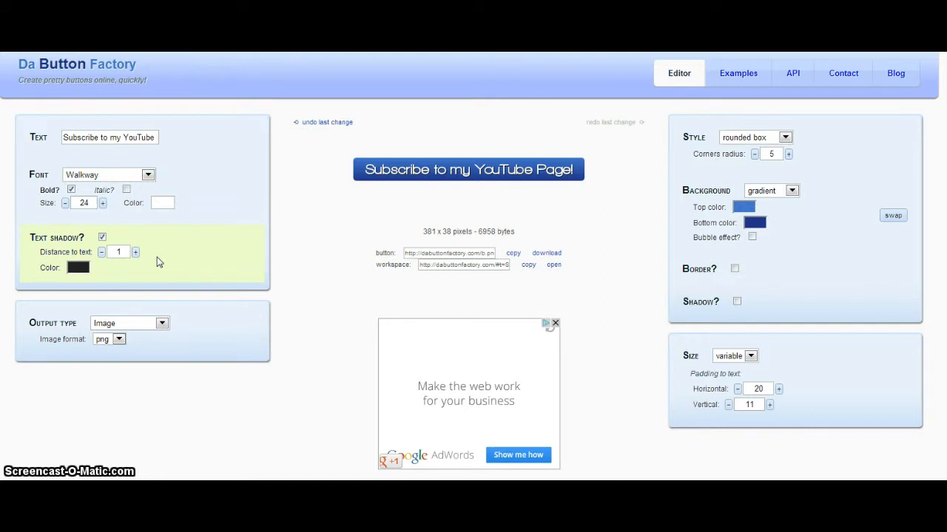
Review the available output types and image formats, keeping Image and png
{"action": "left_click", "coordinate": [161, 324]}
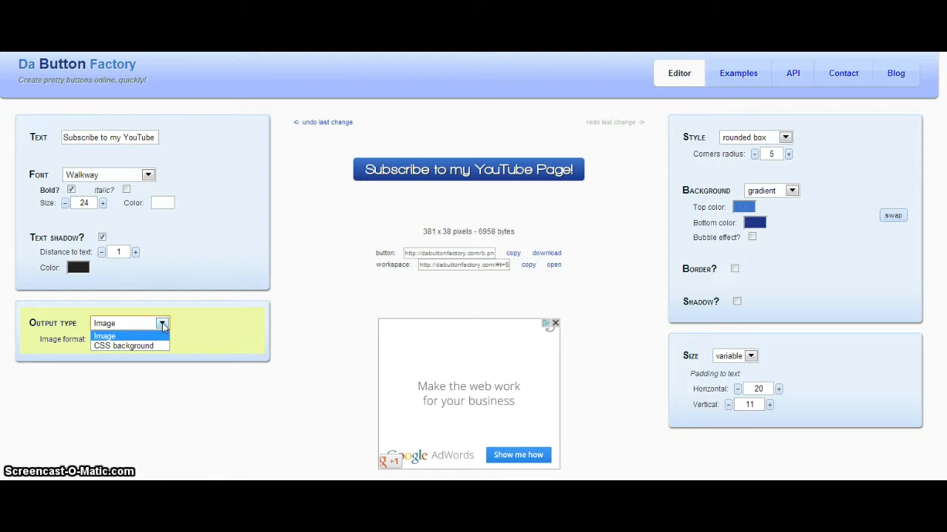
{"action": "left_click", "coordinate": [163, 326]}
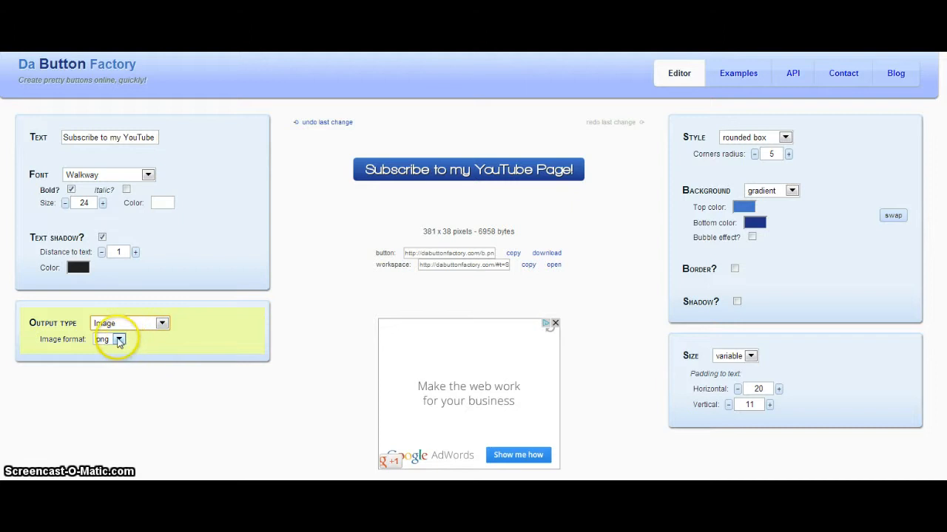
{"action": "left_click", "coordinate": [118, 339]}
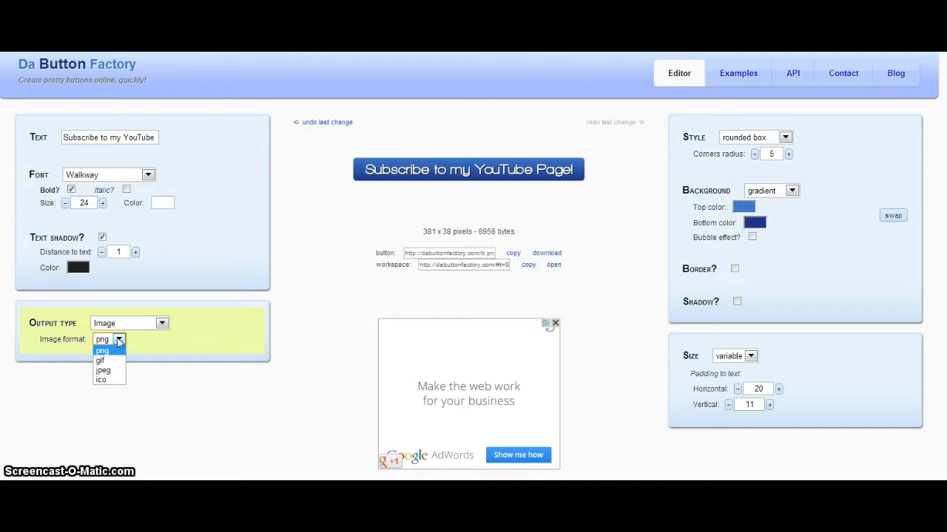
{"action": "left_click", "coordinate": [119, 340]}
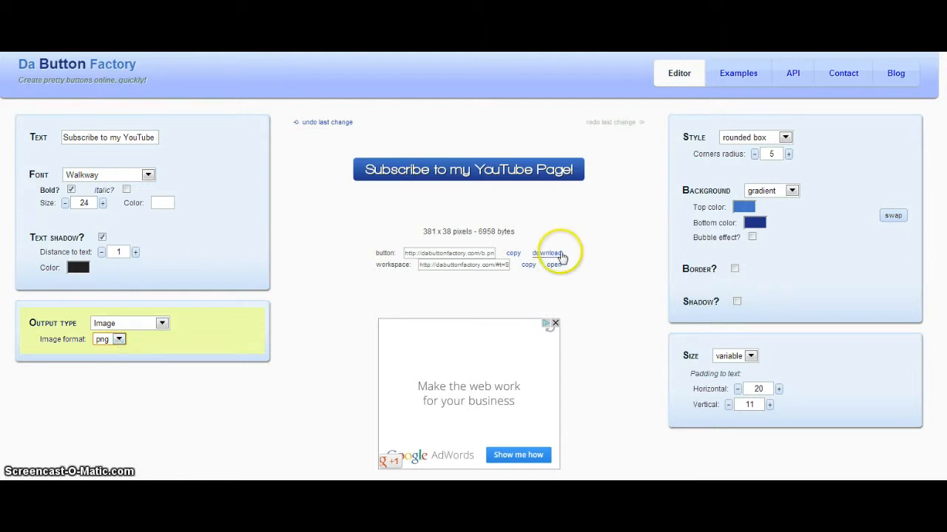
Try the rectangular box and round box styles on the button, returning to rounded box
{"action": "left_click", "coordinate": [785, 139]}
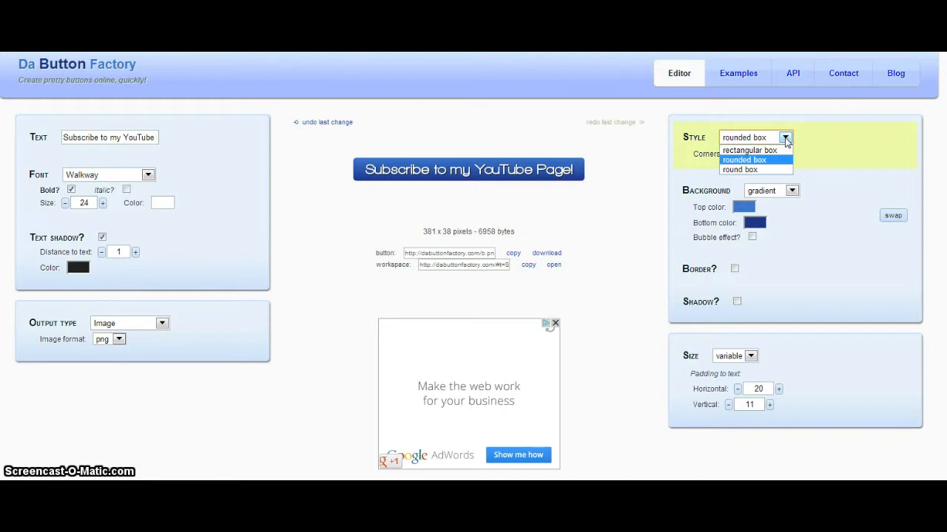
{"action": "left_click", "coordinate": [777, 151]}
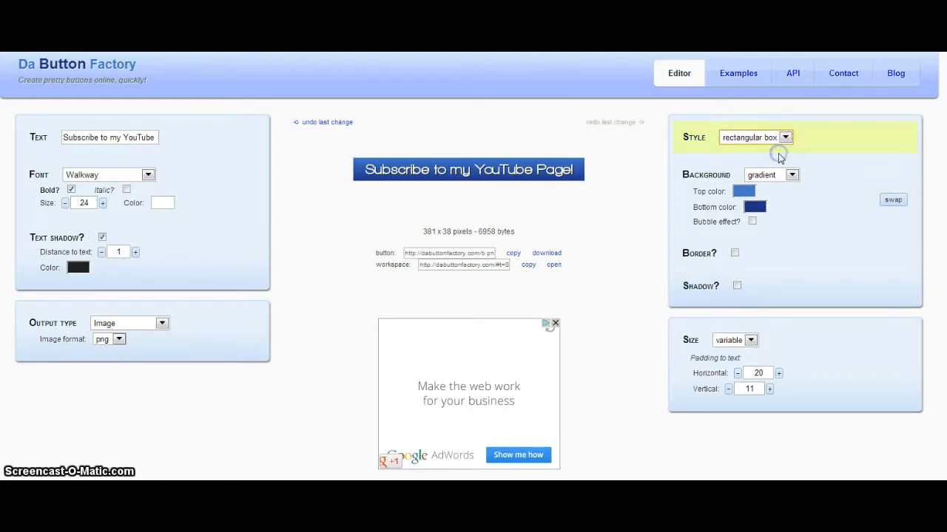
{"action": "left_click", "coordinate": [785, 138]}
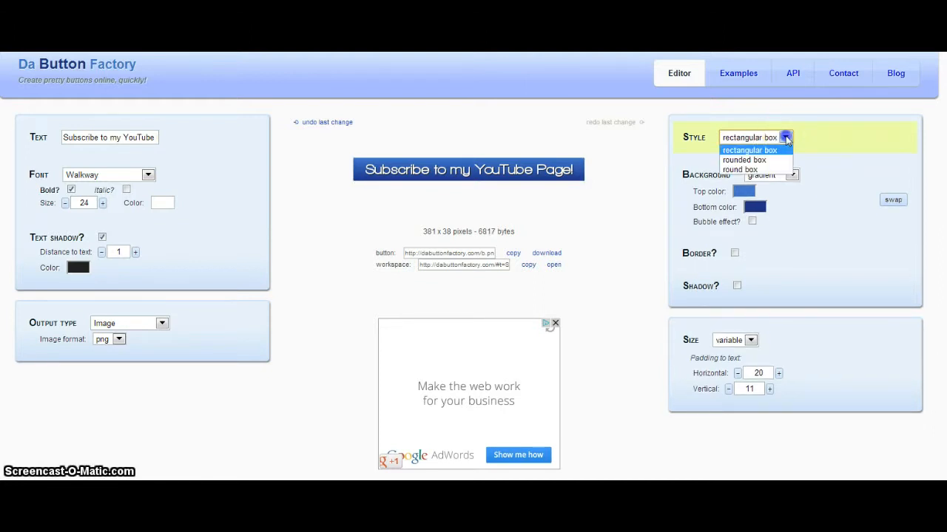
{"action": "left_click", "coordinate": [784, 161]}
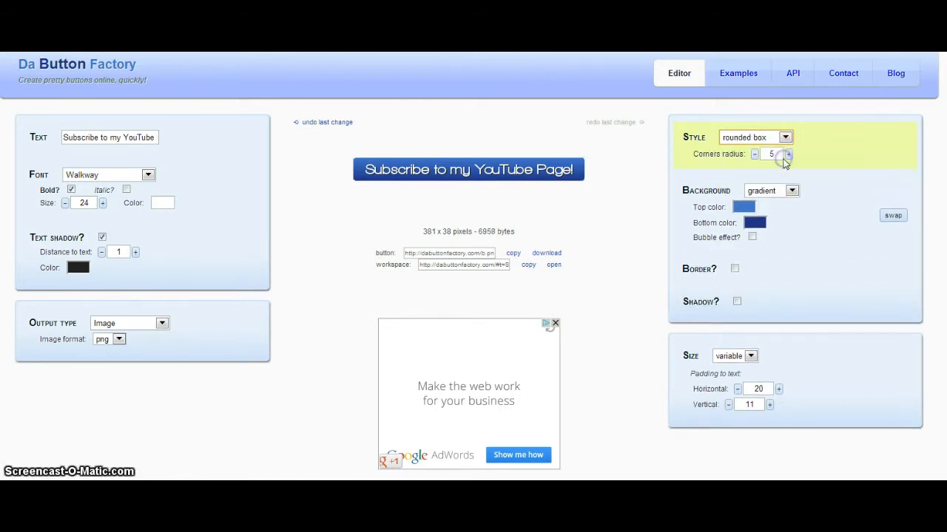
{"action": "left_click", "coordinate": [785, 138]}
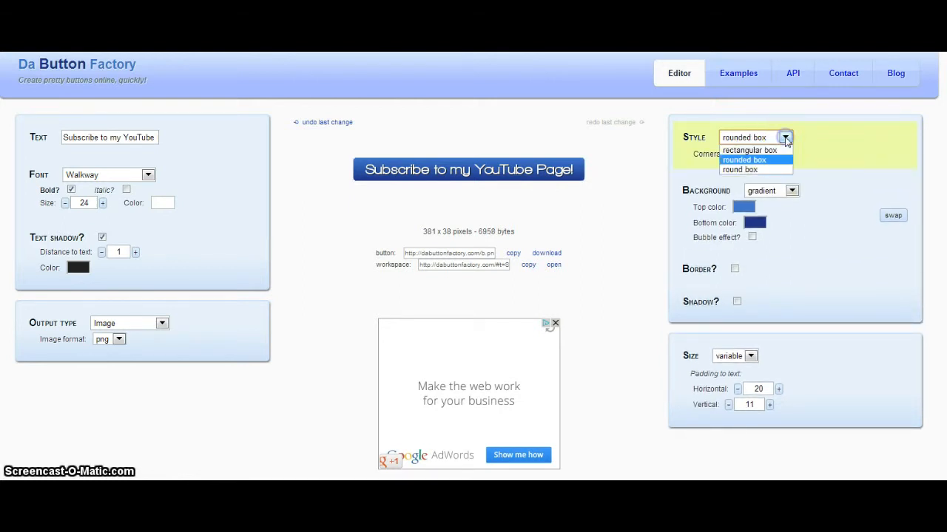
{"action": "left_click", "coordinate": [780, 170]}
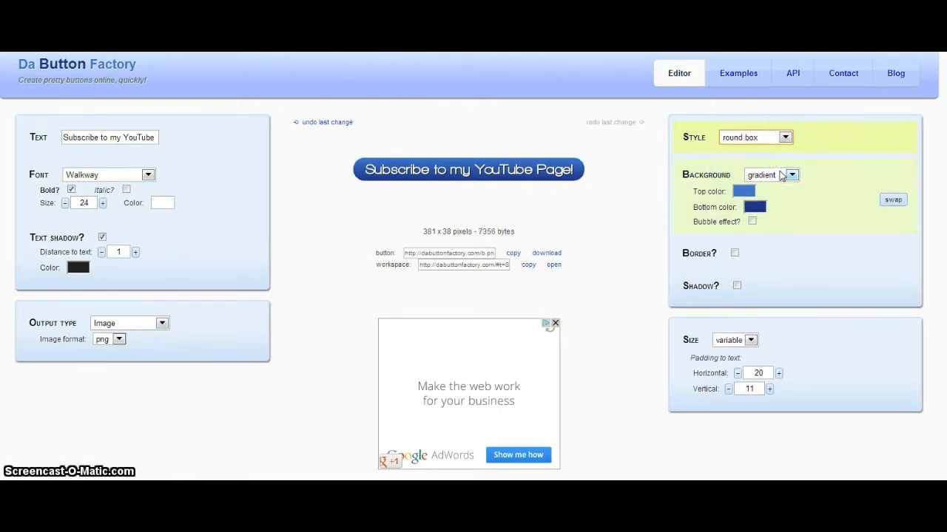
{"action": "left_click", "coordinate": [785, 138]}
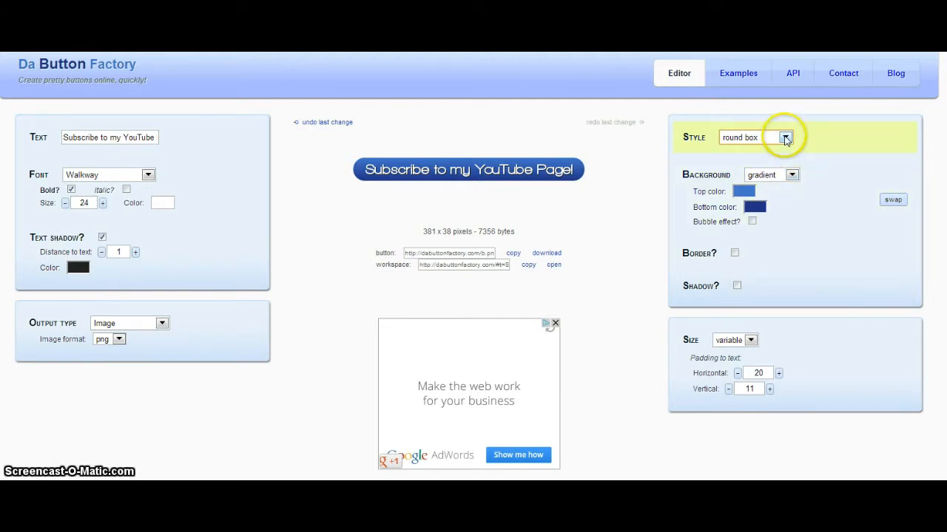
{"action": "left_click", "coordinate": [784, 160]}
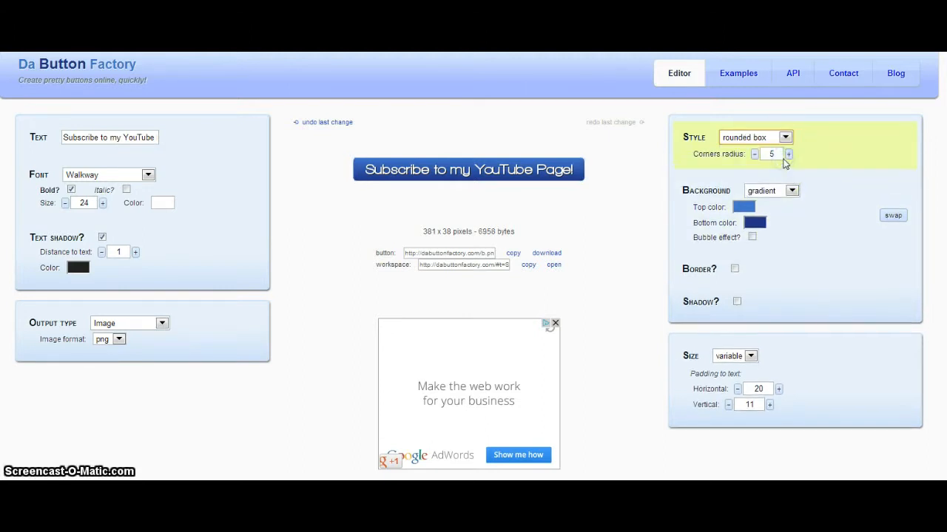
Set the button background to unicolored and enable the bubble effect
{"action": "left_click", "coordinate": [791, 192]}
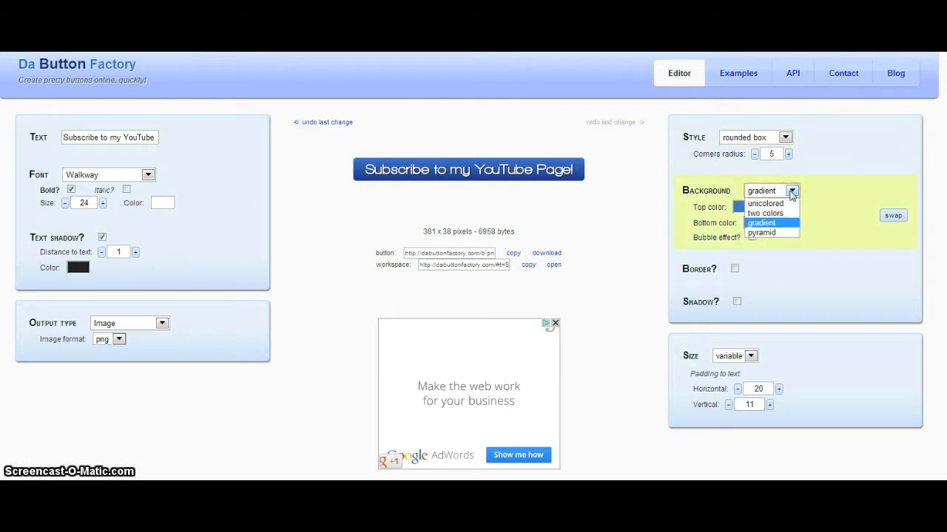
{"action": "left_click", "coordinate": [787, 203]}
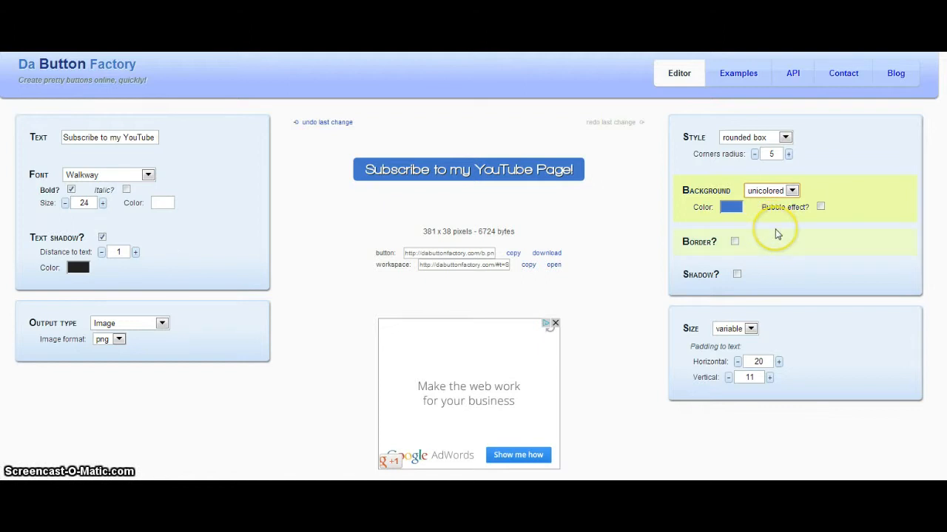
{"action": "left_click", "coordinate": [819, 207]}
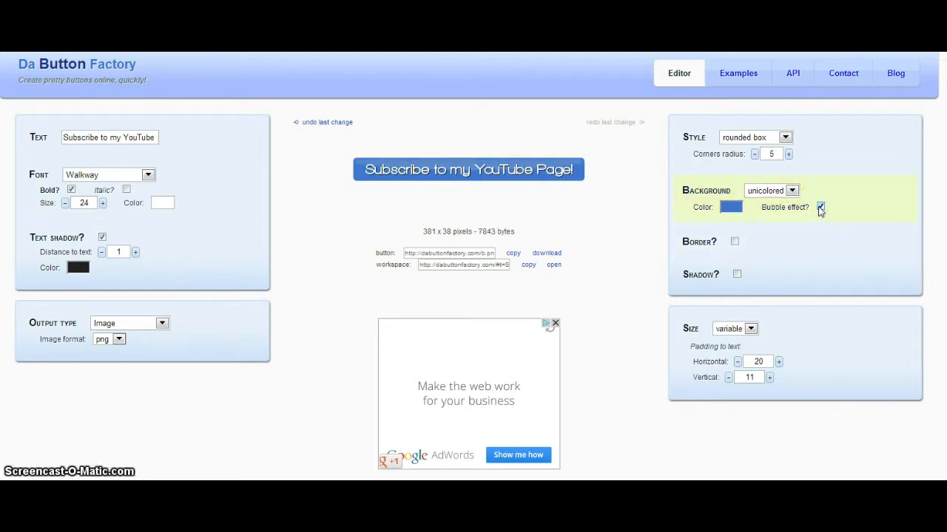
Try the two colors and gradient backgrounds, and set the button background to pyramid
{"action": "left_click", "coordinate": [791, 190]}
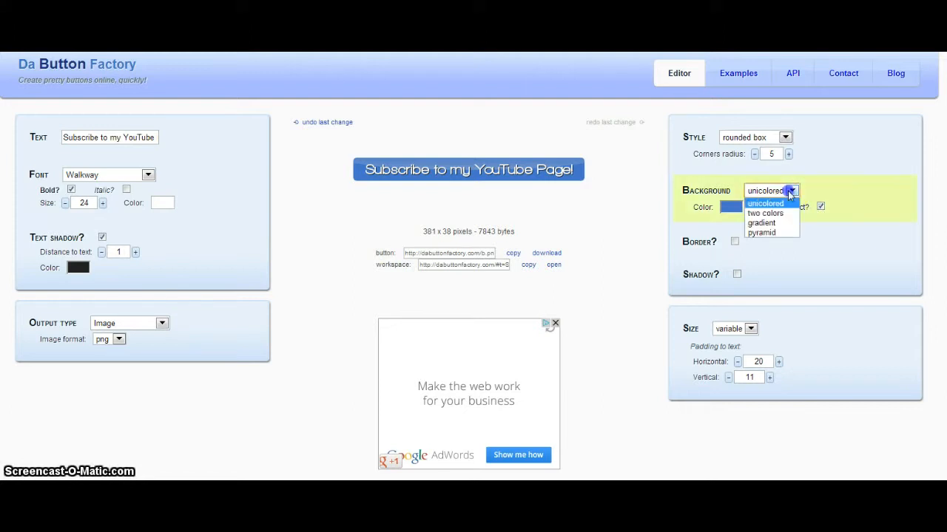
{"action": "left_click", "coordinate": [787, 213]}
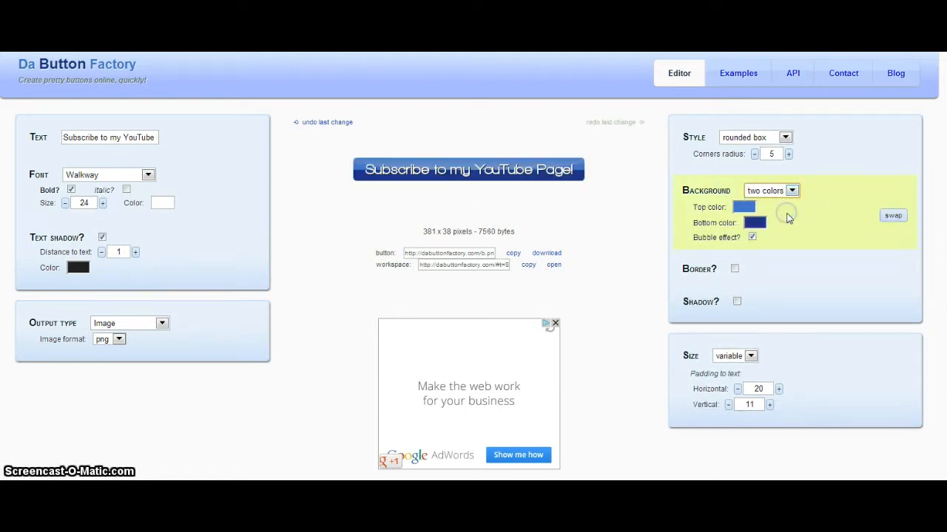
{"action": "left_click", "coordinate": [791, 191]}
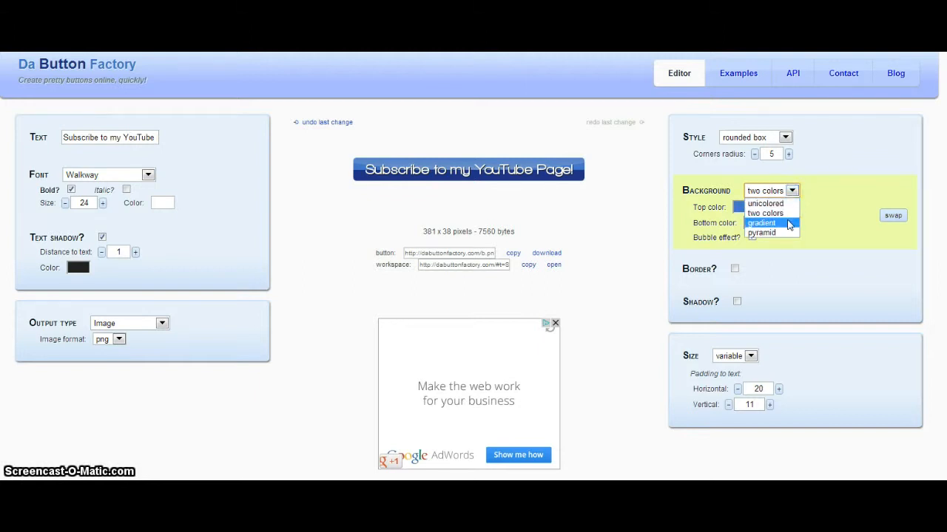
{"action": "left_click", "coordinate": [762, 223]}
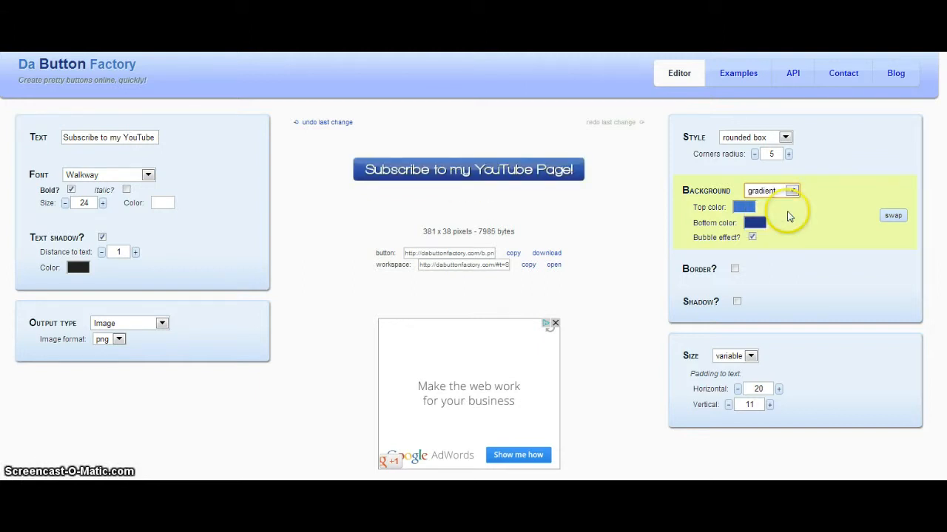
{"action": "left_click", "coordinate": [792, 192]}
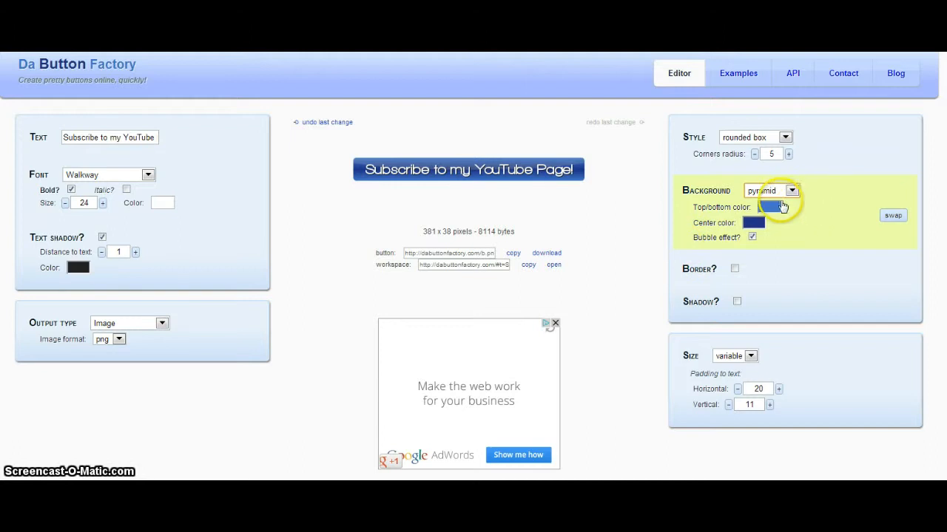
Set the pyramid background's top and bottom color to purple (8b46cc)
{"action": "left_click", "coordinate": [771, 208]}
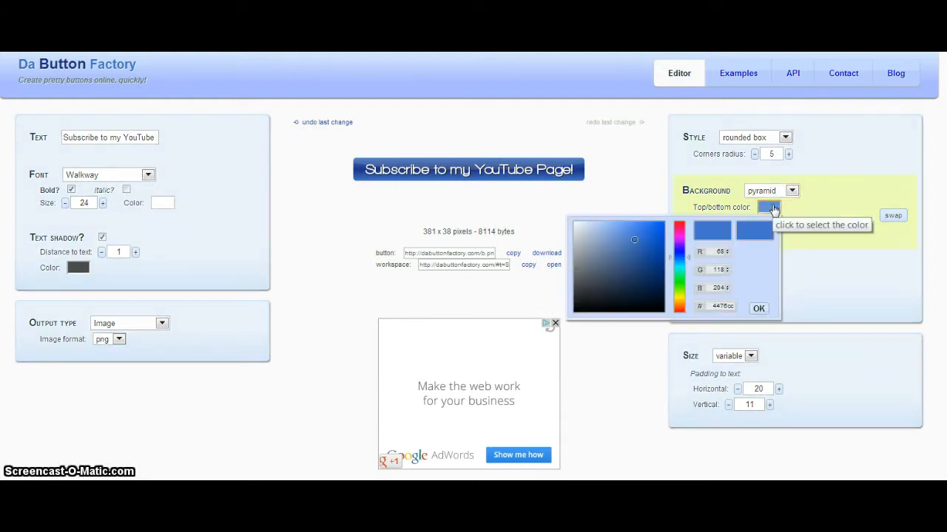
{"action": "left_click_drag", "start_coordinate": [680, 241], "coordinate": [680, 244]}
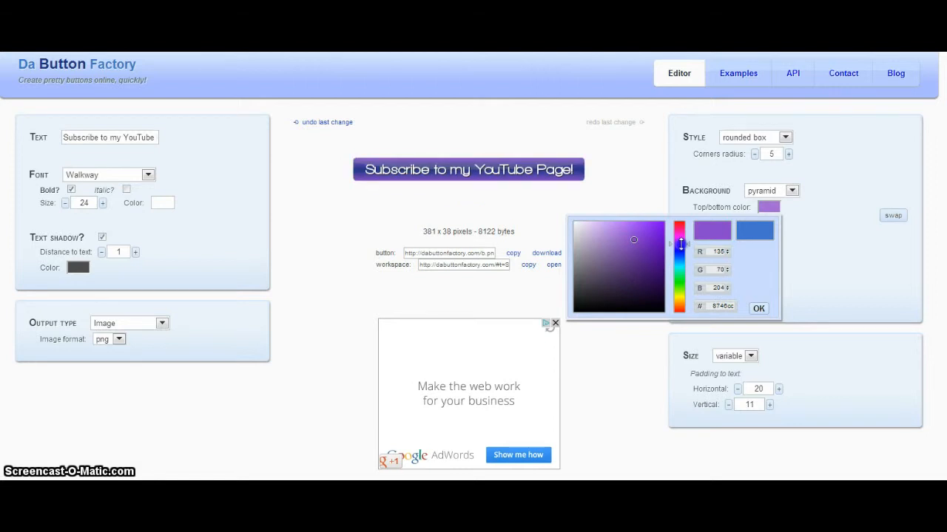
{"action": "left_click", "coordinate": [758, 309]}
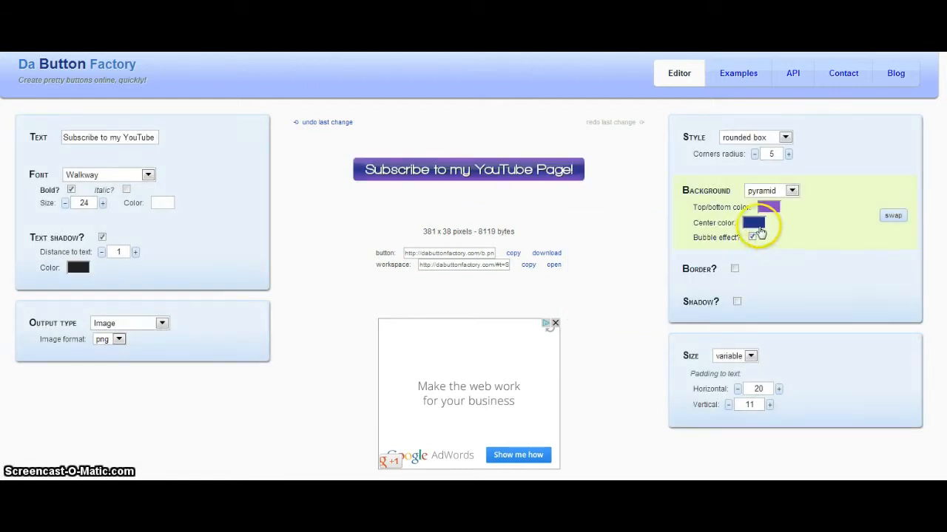
Set the pyramid background's center color to dark purple (3b2287), and try swapping the two colors before restoring their order
{"action": "left_click", "coordinate": [755, 226]}
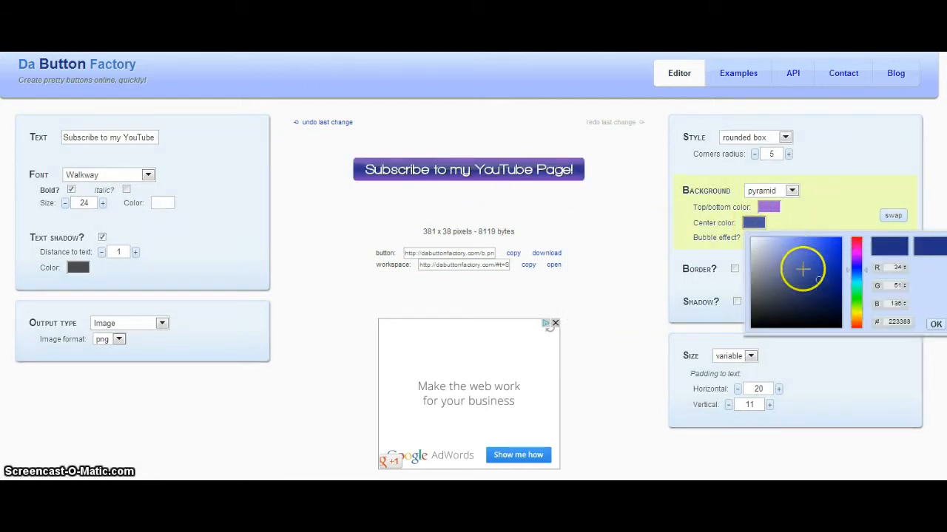
{"action": "left_click_drag", "start_coordinate": [851, 255], "coordinate": [857, 260]}
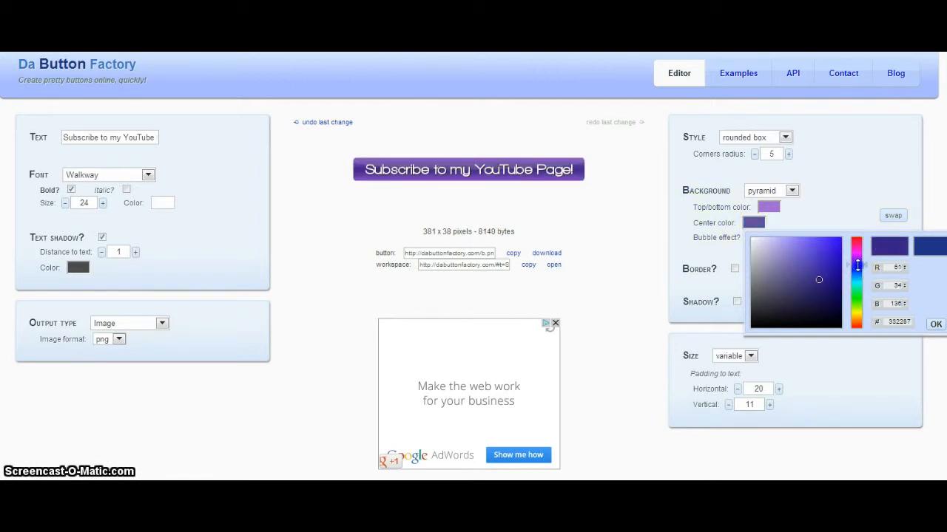
{"action": "left_click_drag", "start_coordinate": [858, 265], "coordinate": [857, 263]}
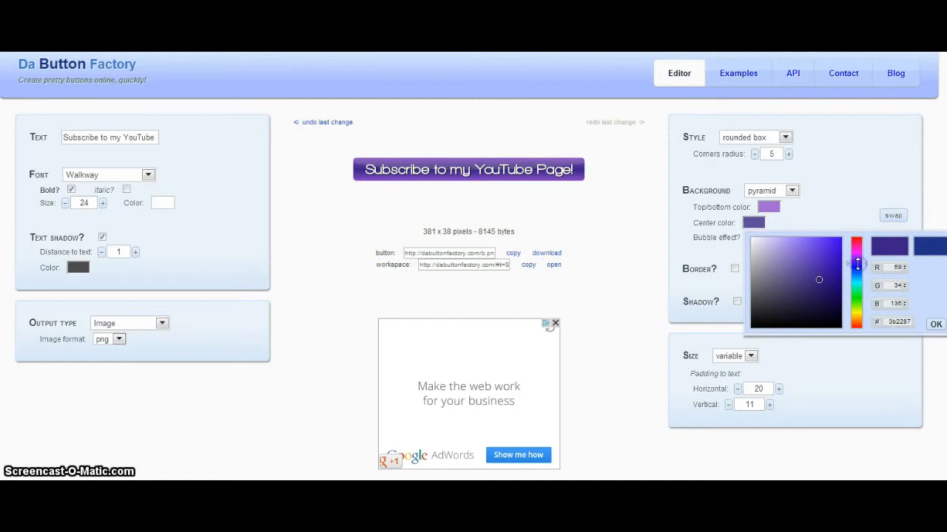
{"action": "left_click", "coordinate": [852, 198]}
{"action": "left_click", "coordinate": [893, 216]}
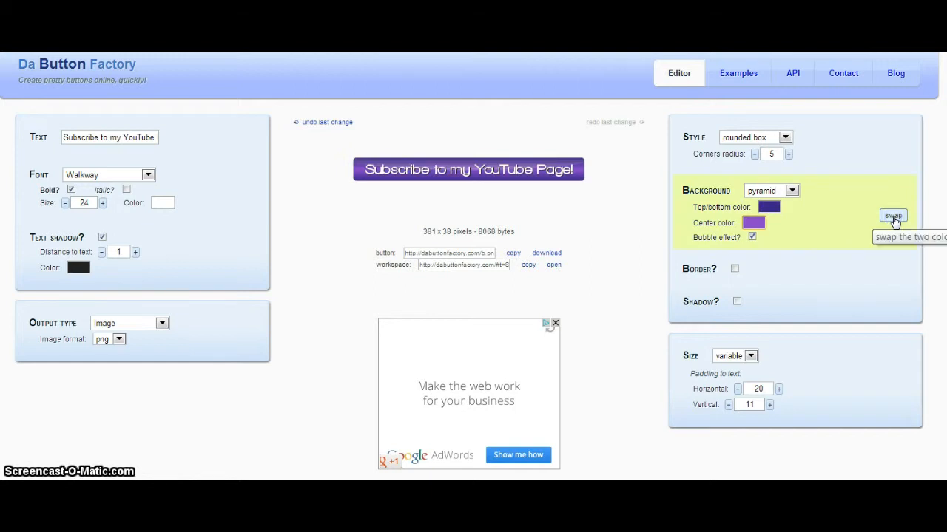
{"action": "left_click", "coordinate": [893, 217]}
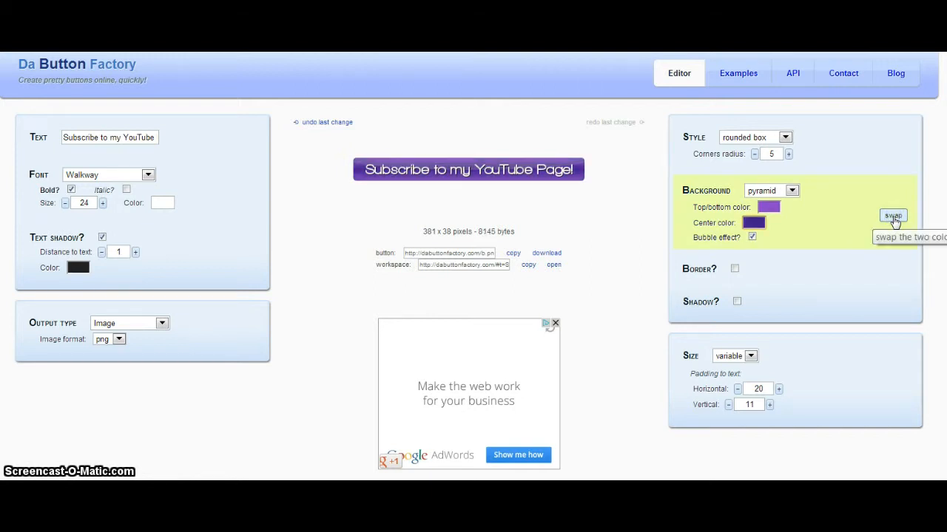
Add a border to the button and set its color to pink (c480b2)
{"action": "left_click", "coordinate": [735, 269]}
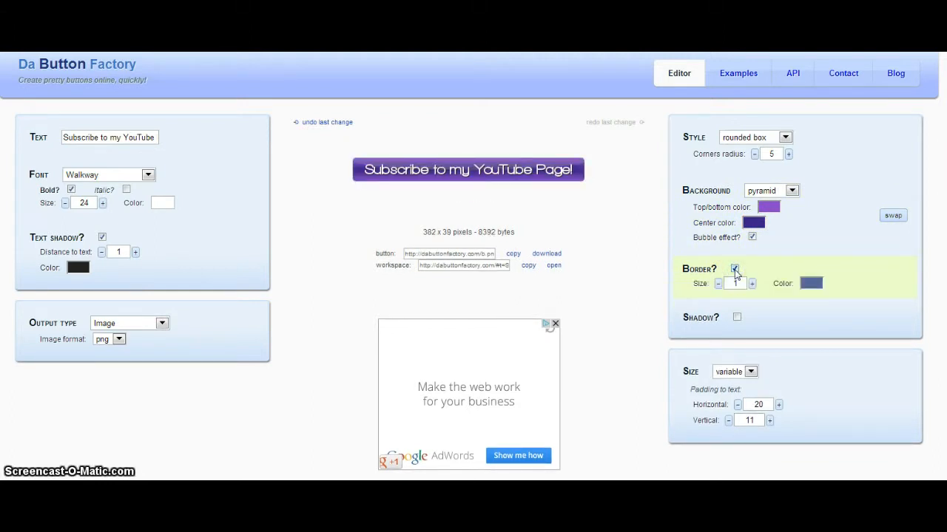
{"action": "left_click", "coordinate": [810, 284]}
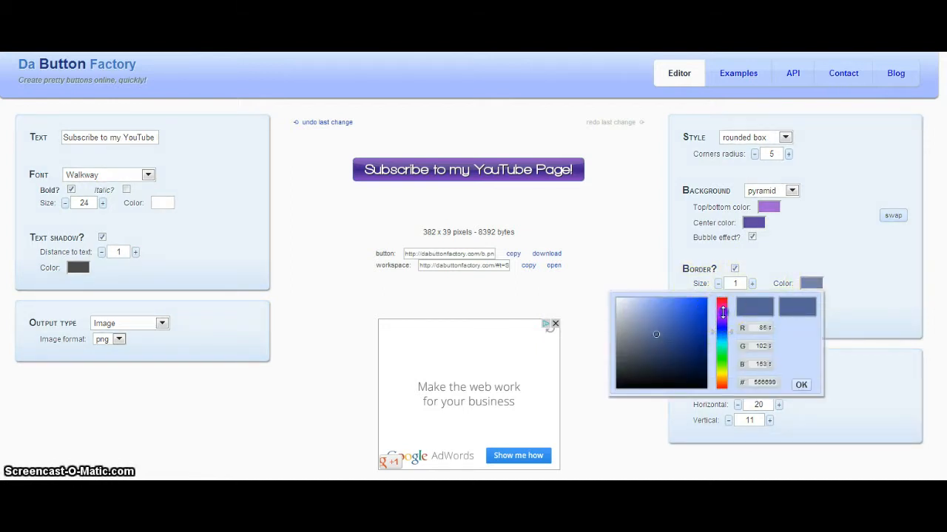
{"action": "left_click_drag", "start_coordinate": [723, 314], "coordinate": [723, 309]}
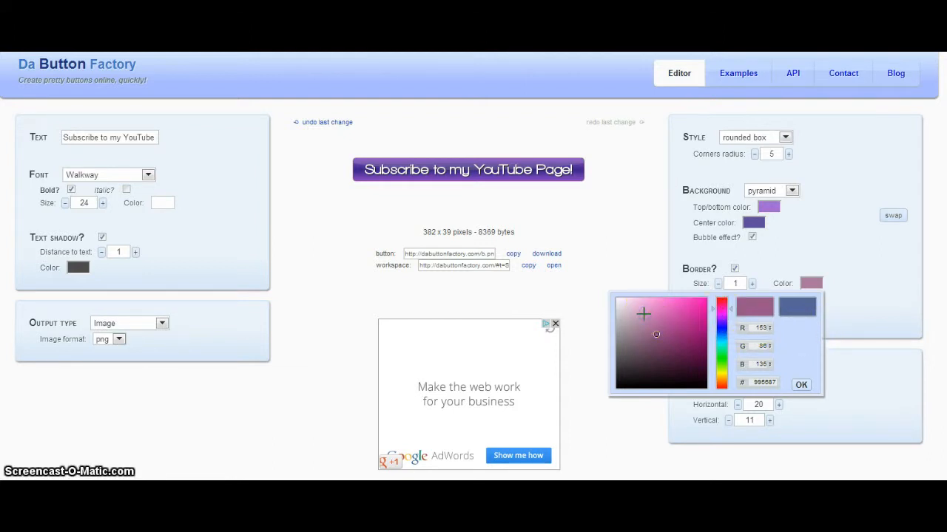
{"action": "left_click_drag", "start_coordinate": [655, 335], "coordinate": [648, 319]}
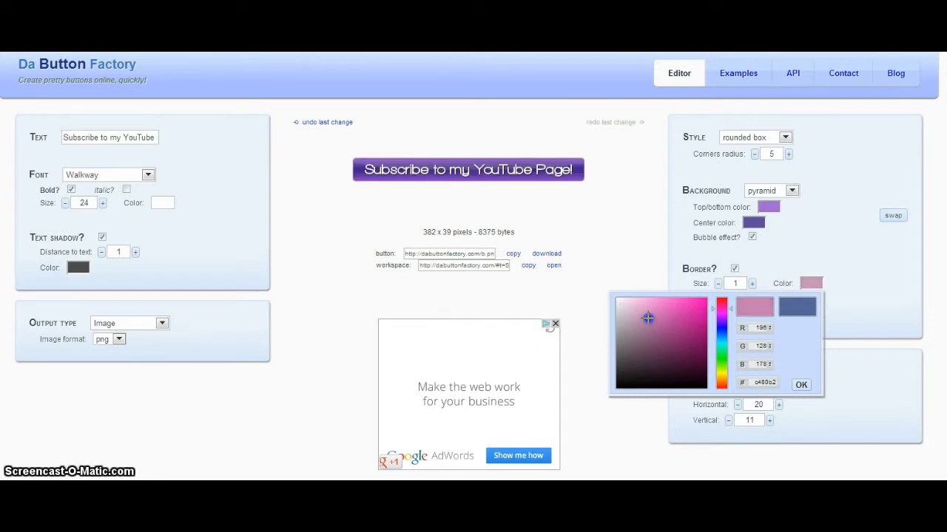
{"action": "left_click", "coordinate": [867, 290]}
Try the button shadow and the fixed size option, returning to no shadow and variable size
{"action": "left_click", "coordinate": [737, 317]}
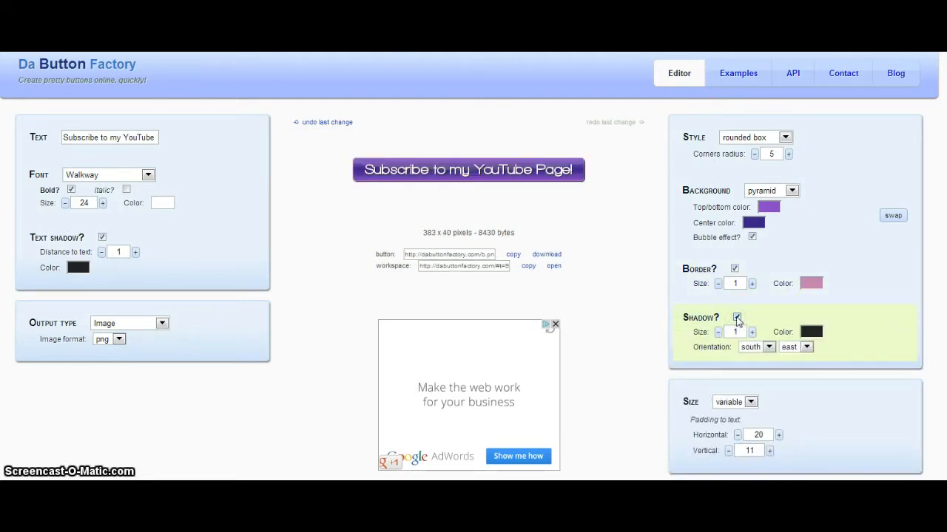
{"action": "left_click", "coordinate": [737, 318]}
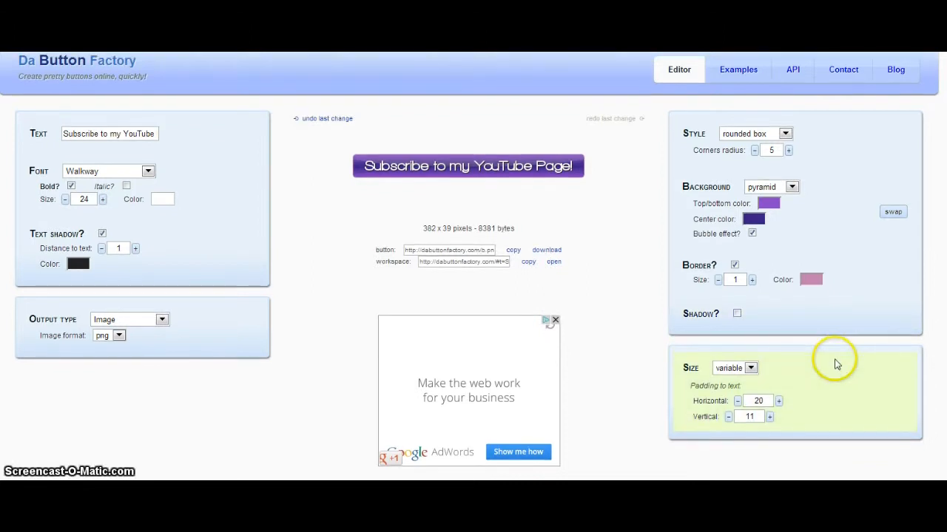
{"action": "left_click", "coordinate": [751, 368]}
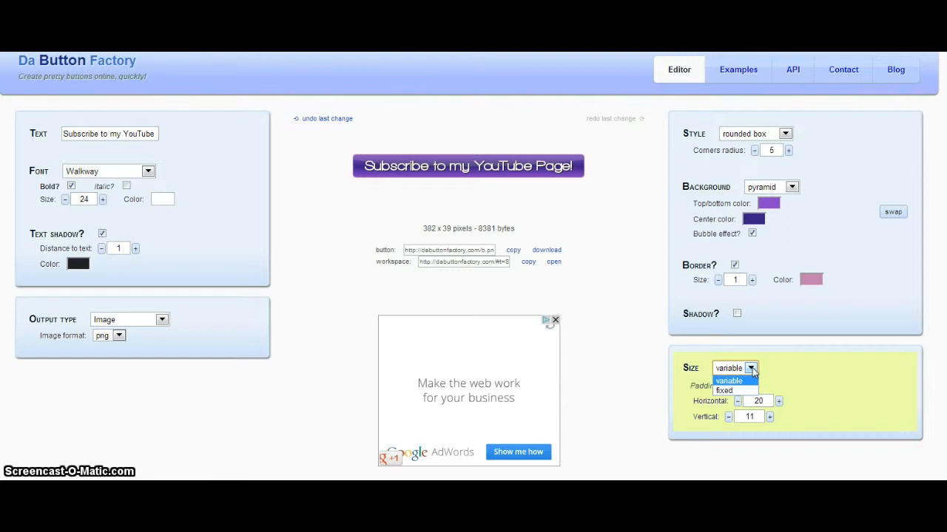
{"action": "left_click", "coordinate": [754, 380]}
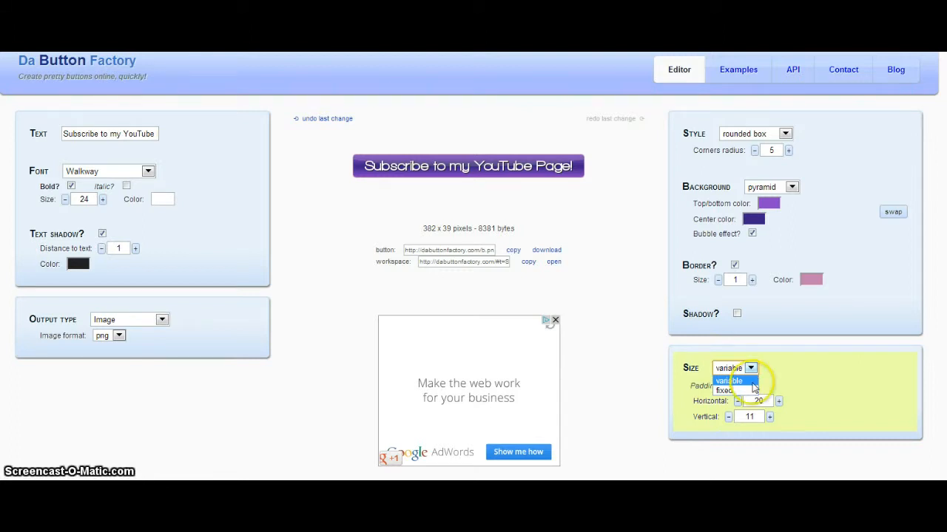
{"action": "left_click", "coordinate": [753, 391]}
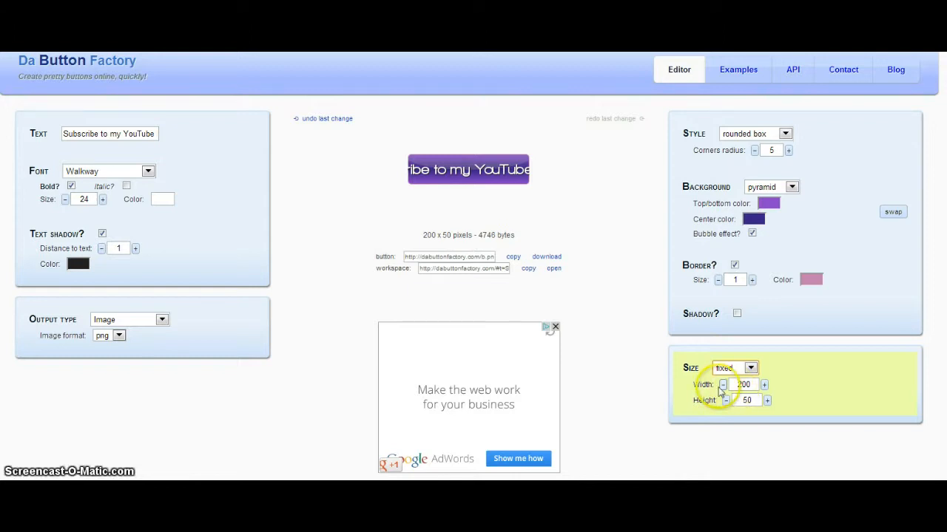
{"action": "left_click", "coordinate": [750, 368]}
{"action": "left_click", "coordinate": [747, 381]}
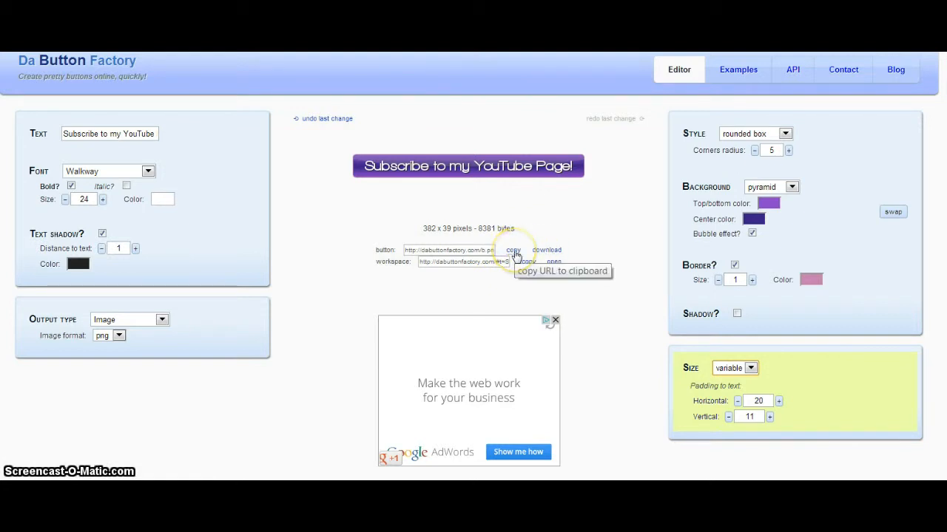
Copy the finished button image's URL to the clipboard
{"action": "left_click", "coordinate": [513, 252]}
{"action": "left_click", "coordinate": [460, 250]}
{"action": "left_click", "coordinate": [512, 252]}
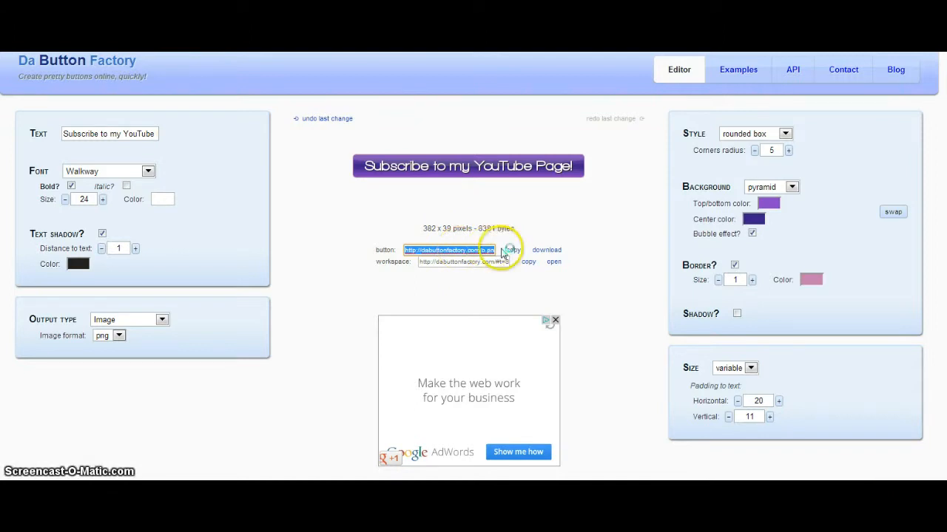
{"action": "left_click", "coordinate": [513, 252]}
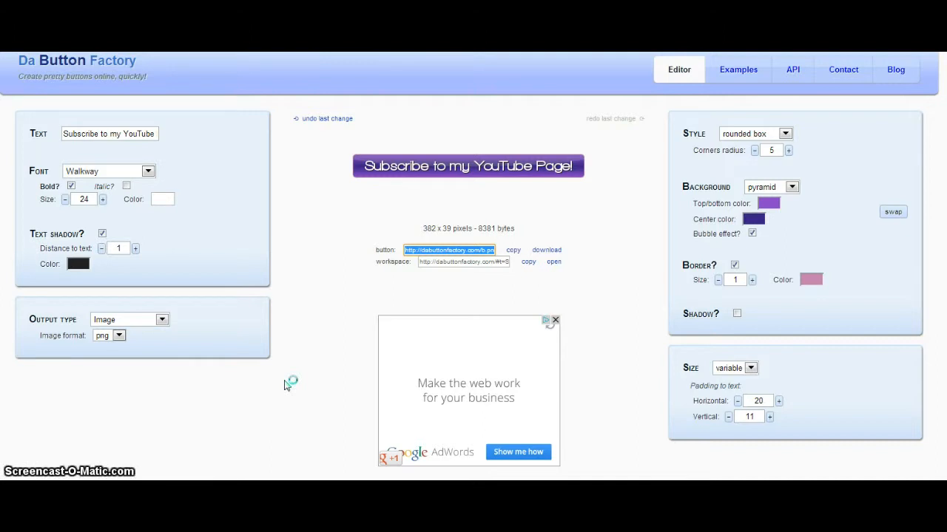
{"action": "right_click", "coordinate": [435, 249]}
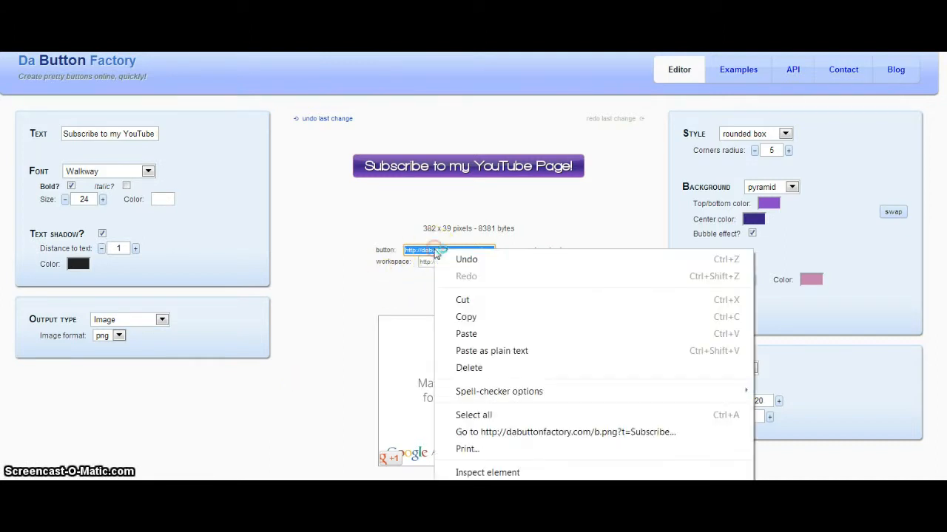
{"action": "left_click", "coordinate": [465, 317]}
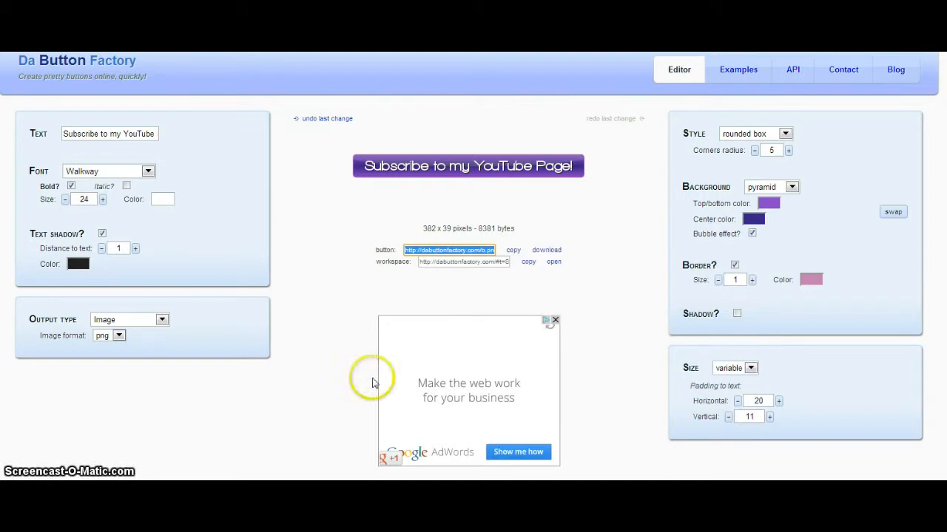
Switch to Word and paste the copied button URL as plain text into the blank document
{"action": "left_click", "coordinate": [415, 480]}
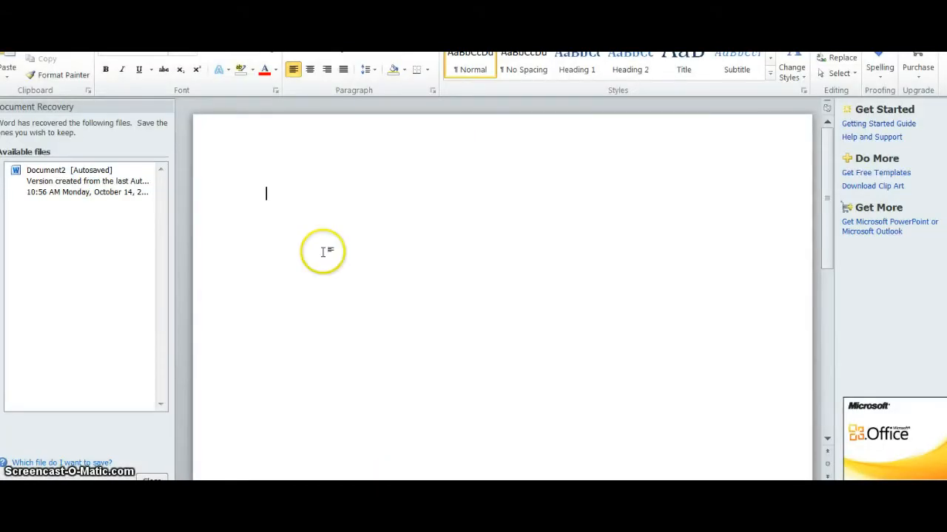
{"action": "right_click", "coordinate": [271, 193]}
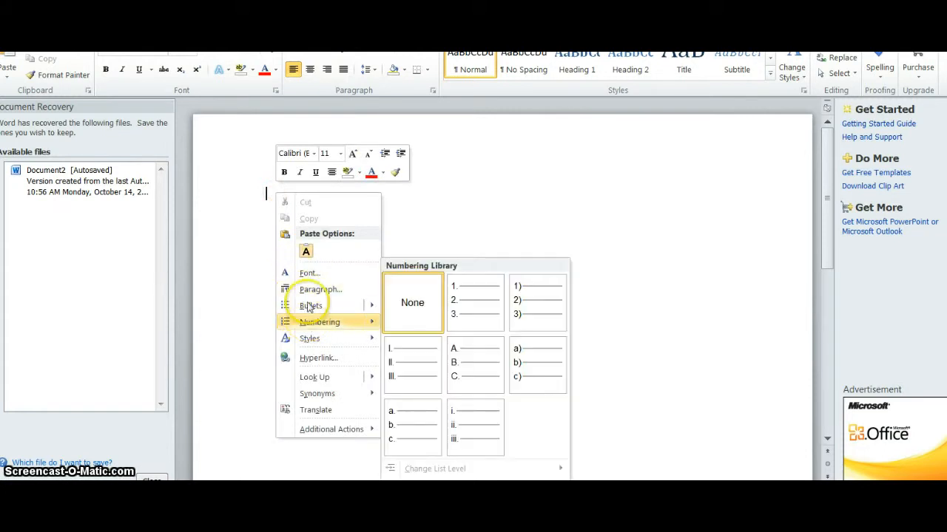
{"action": "left_click", "coordinate": [307, 252]}
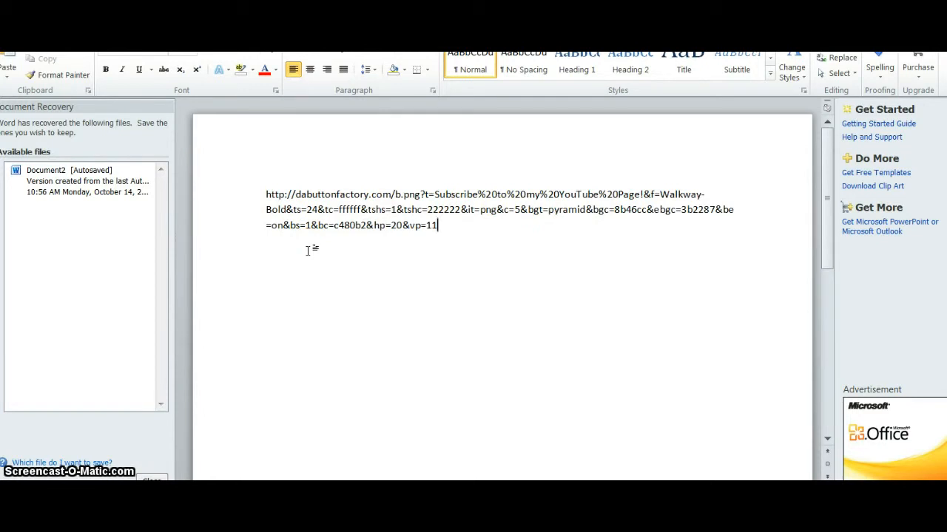
{"action": "left_click", "coordinate": [418, 245]}
{"action": "left_click", "coordinate": [444, 234]}
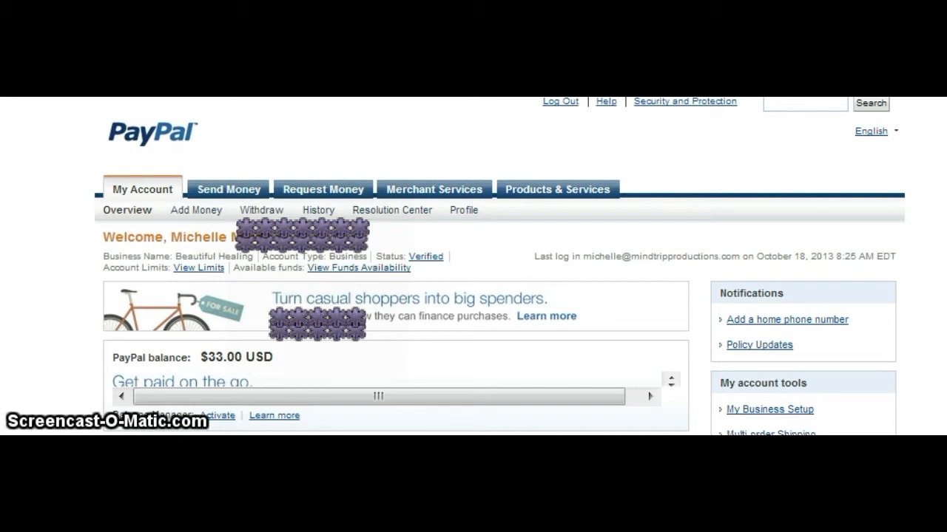
In the PayPal profile, go to My Selling Tools and open the PayPal buttons for updating
{"action": "scroll", "coordinate": [500, 266], "scroll_direction": "down", "scroll_amount": 1}
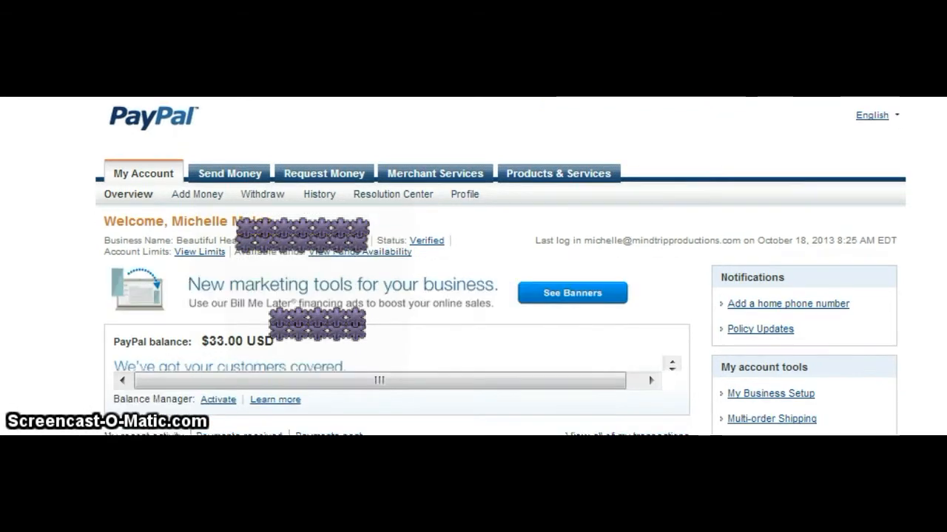
{"action": "mouse_move", "coordinate": [464, 194]}
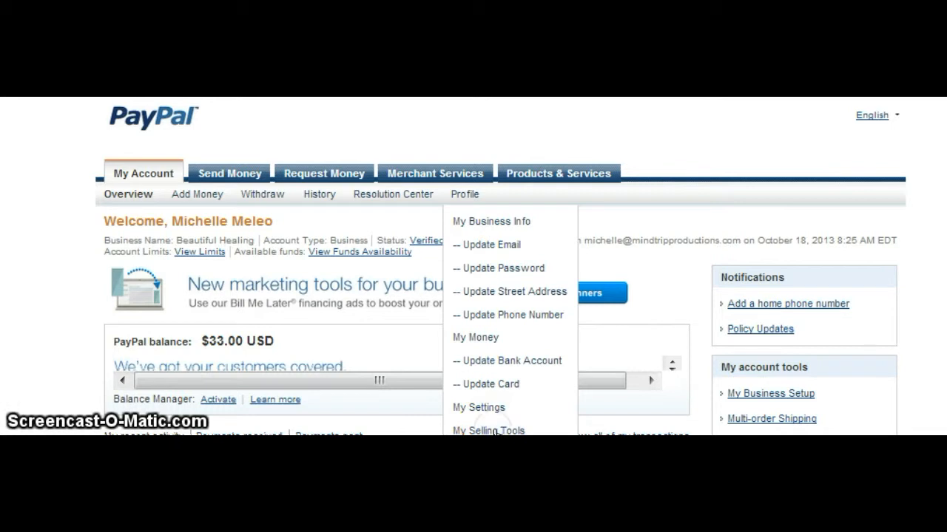
{"action": "left_click", "coordinate": [494, 430]}
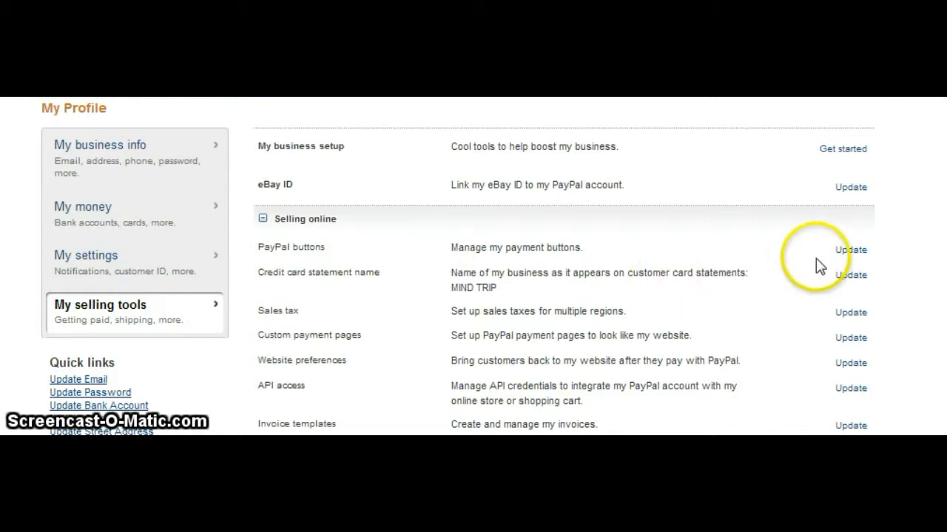
{"action": "left_click", "coordinate": [849, 252]}
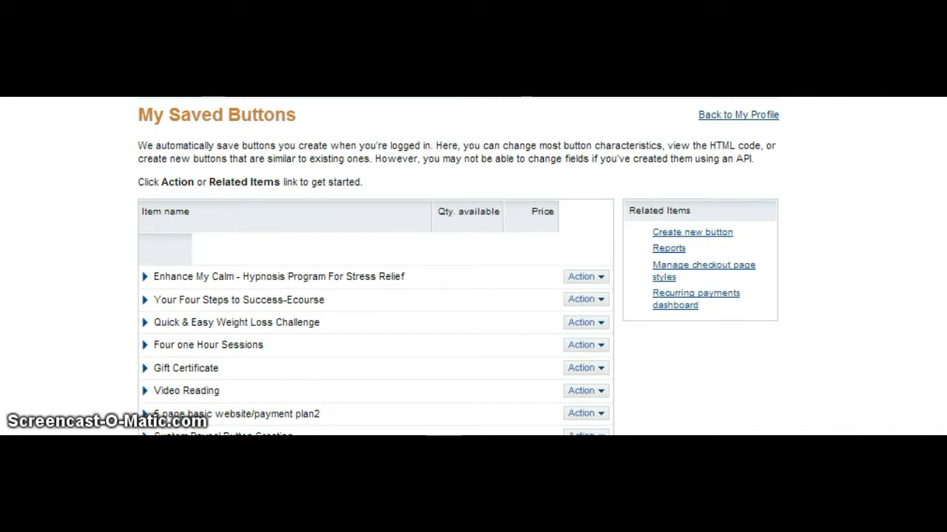
Open the saved Fluorite DT Necklace button for editing
{"action": "scroll", "coordinate": [459, 295], "scroll_direction": "down", "scroll_amount": 3}
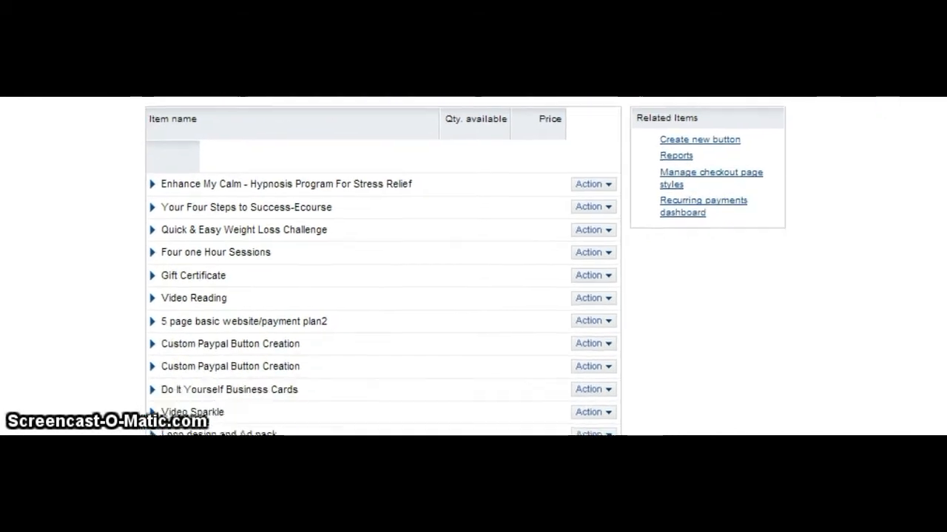
{"action": "scroll", "coordinate": [458, 296], "scroll_direction": "down", "scroll_amount": 2}
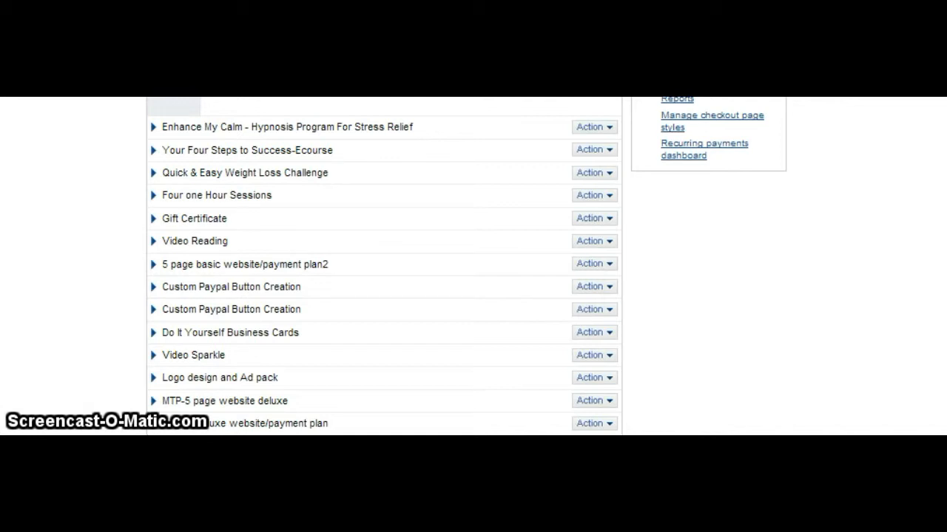
{"action": "scroll", "coordinate": [893, 194], "scroll_direction": "down", "scroll_amount": 10}
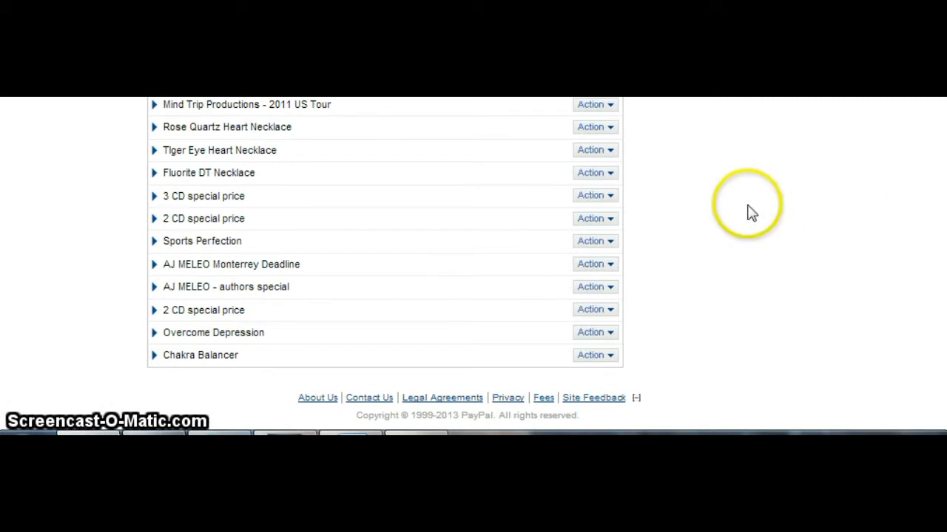
{"action": "left_click", "coordinate": [610, 176]}
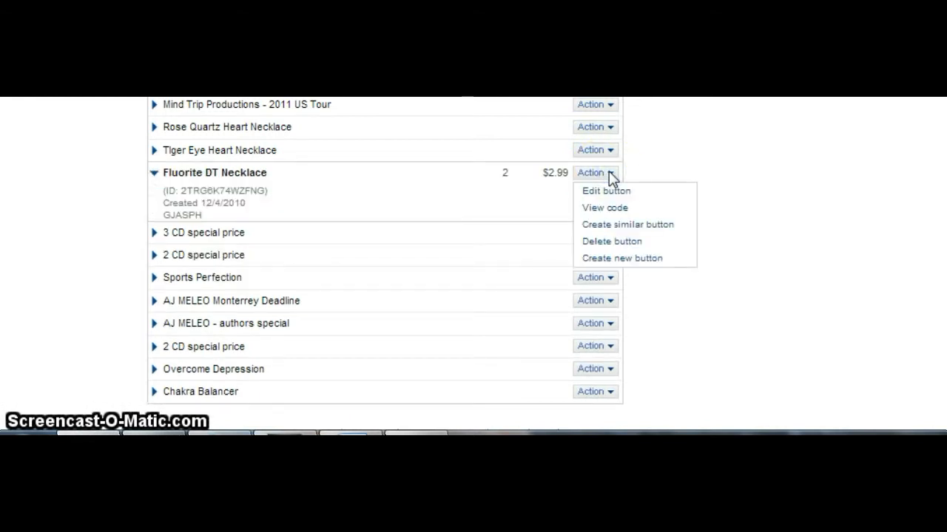
{"action": "left_click", "coordinate": [617, 193]}
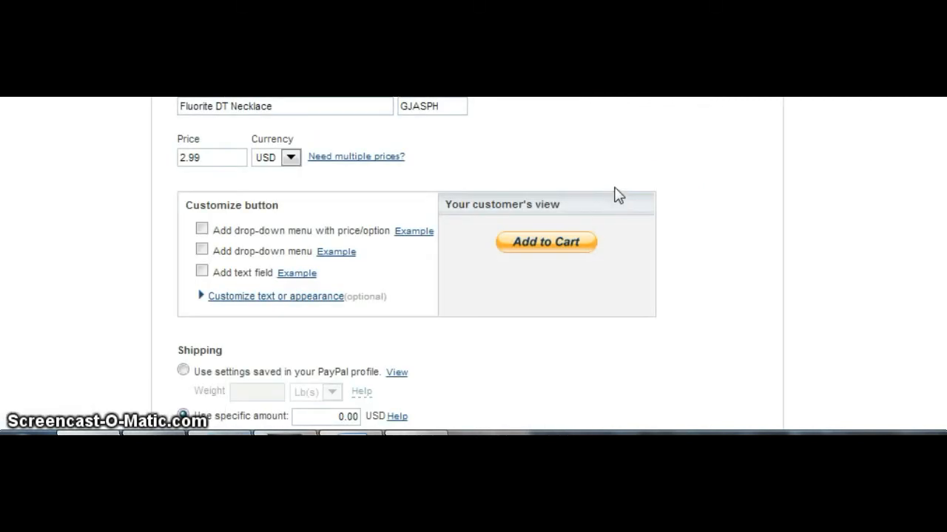
Expand the text and appearance customization for the necklace button and choose to use your own button image
{"action": "scroll", "coordinate": [473, 266], "scroll_direction": "up", "scroll_amount": 4}
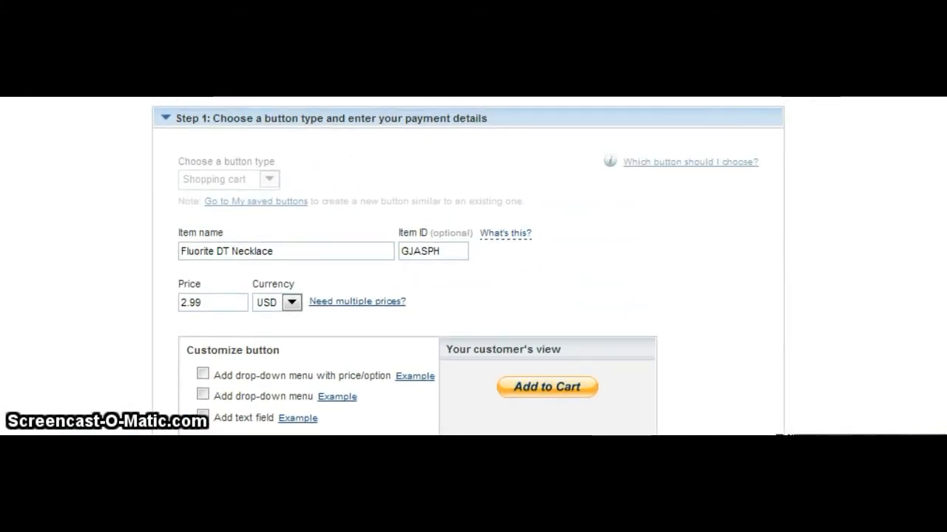
{"action": "scroll", "coordinate": [473, 266], "scroll_direction": "down", "scroll_amount": 1}
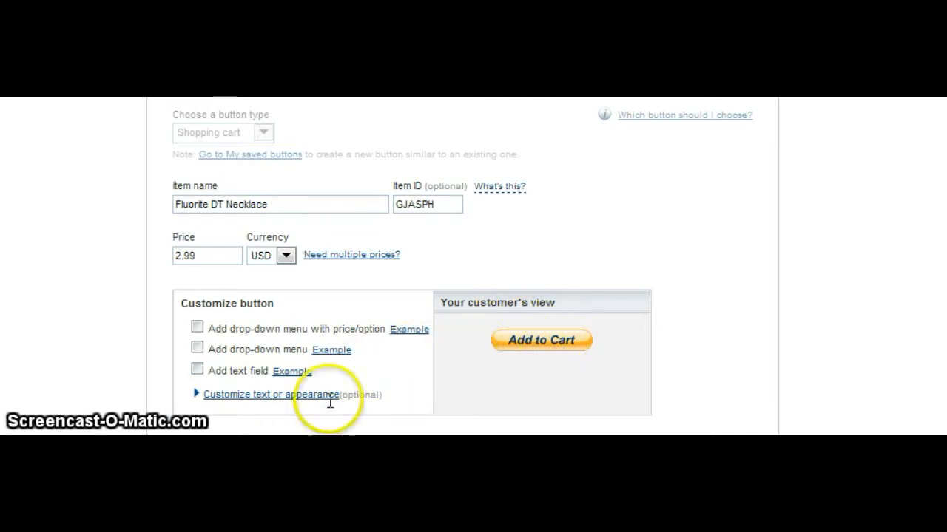
{"action": "left_click", "coordinate": [260, 395]}
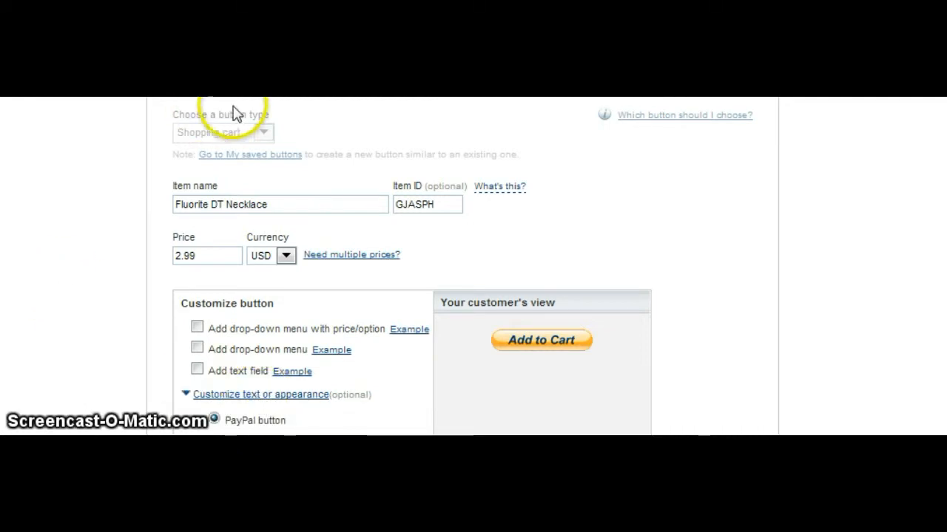
{"action": "mouse_move", "coordinate": [309, 94]}
{"action": "left_mouse_down"}
{"action": "mouse_move", "coordinate": [310, 107]}
{"action": "mouse_move", "coordinate": [310, 94]}
{"action": "left_mouse_up"}
{"action": "scroll", "coordinate": [605, 150], "scroll_direction": "down", "scroll_amount": 2}
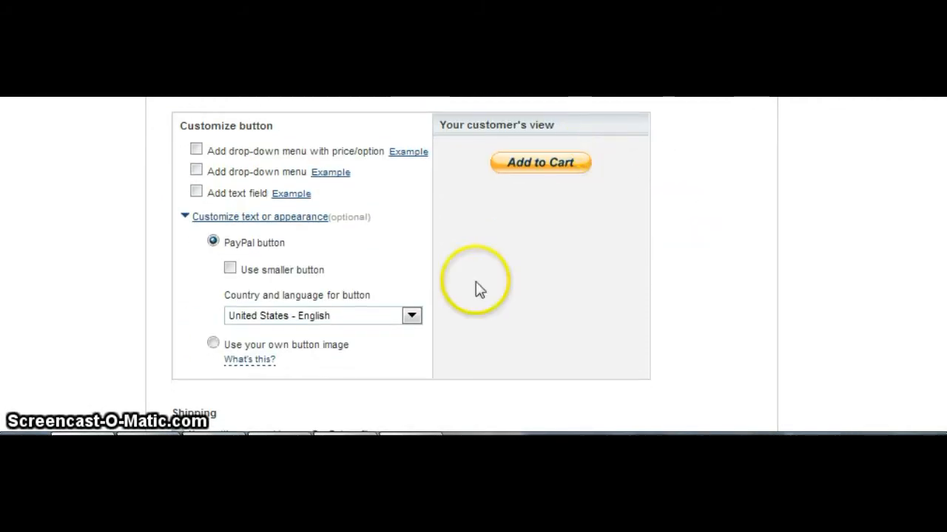
{"action": "left_click", "coordinate": [213, 343]}
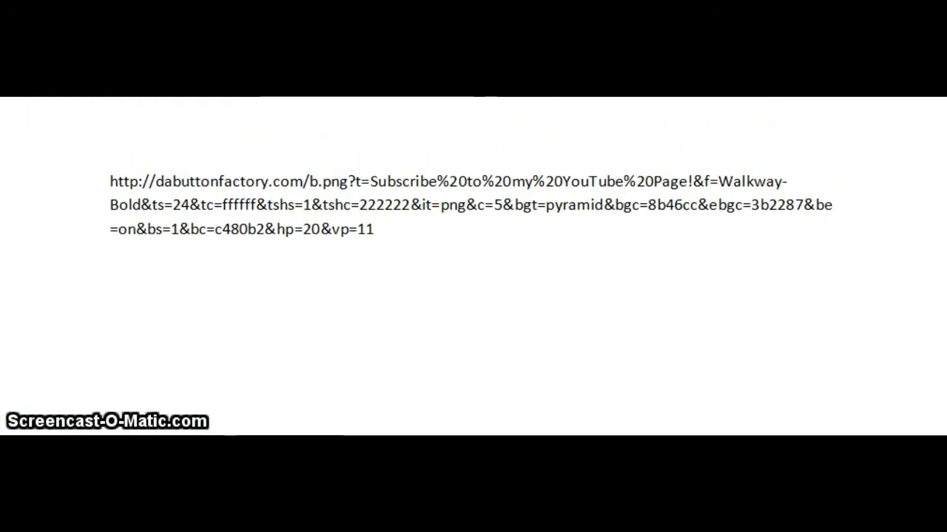
Switch to the Word document and copy the entire dabuttonfactory.com button image URL
{"action": "left_click_drag", "start_coordinate": [389, 231], "coordinate": [107, 179]}
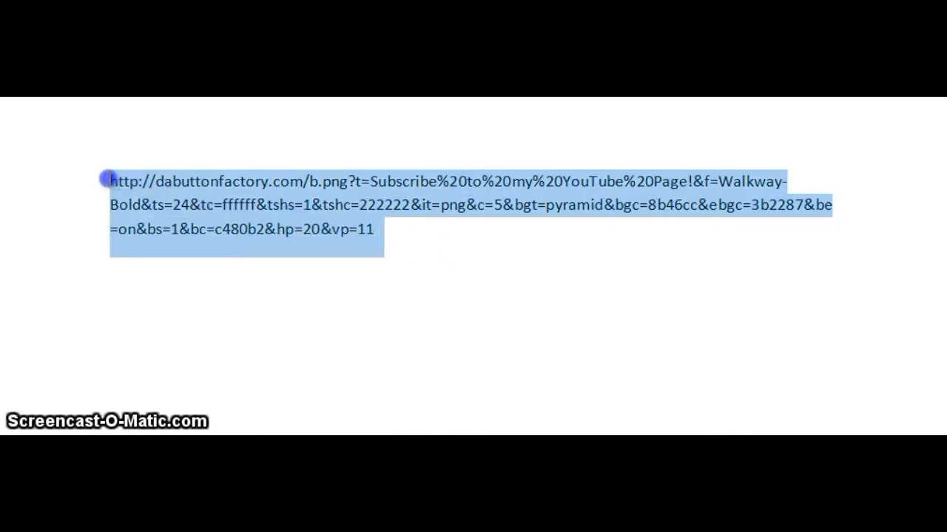
{"action": "right_click", "coordinate": [161, 189]}
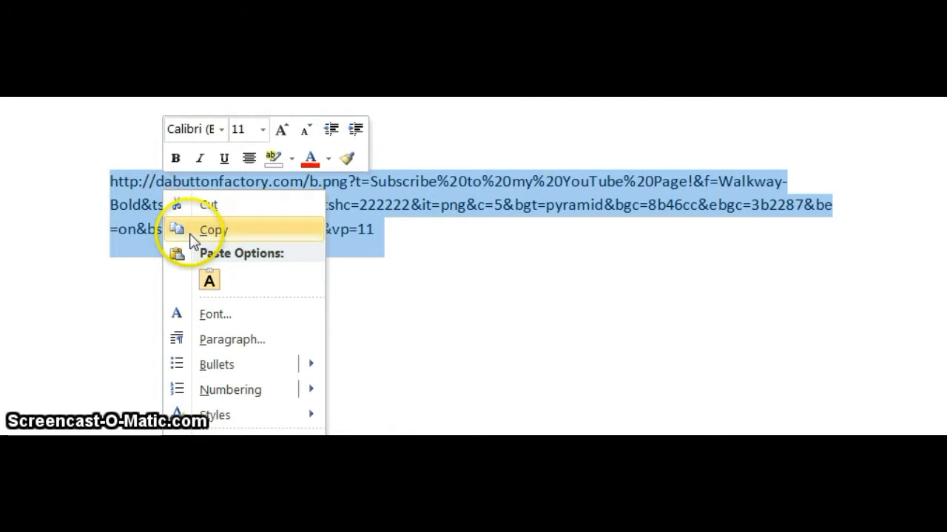
{"action": "left_click", "coordinate": [190, 235]}
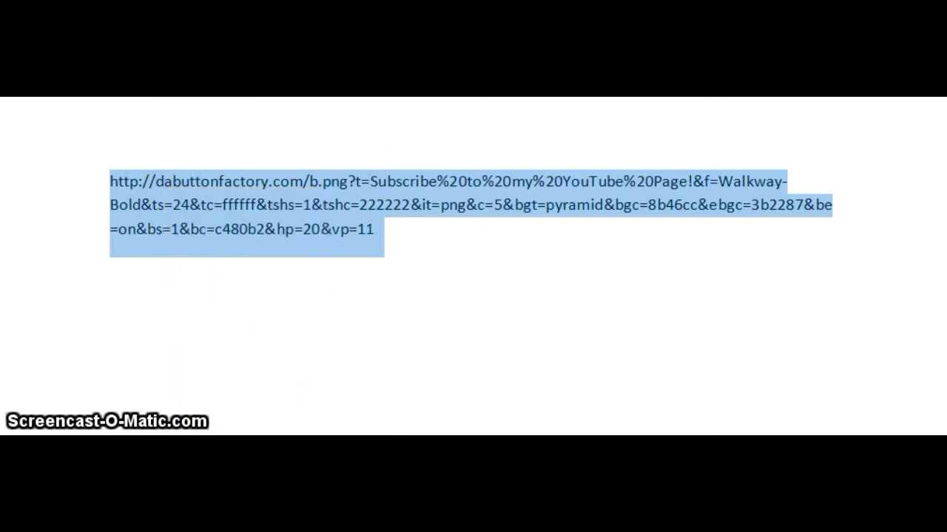
{"action": "key", "text": "alt+Tab"}
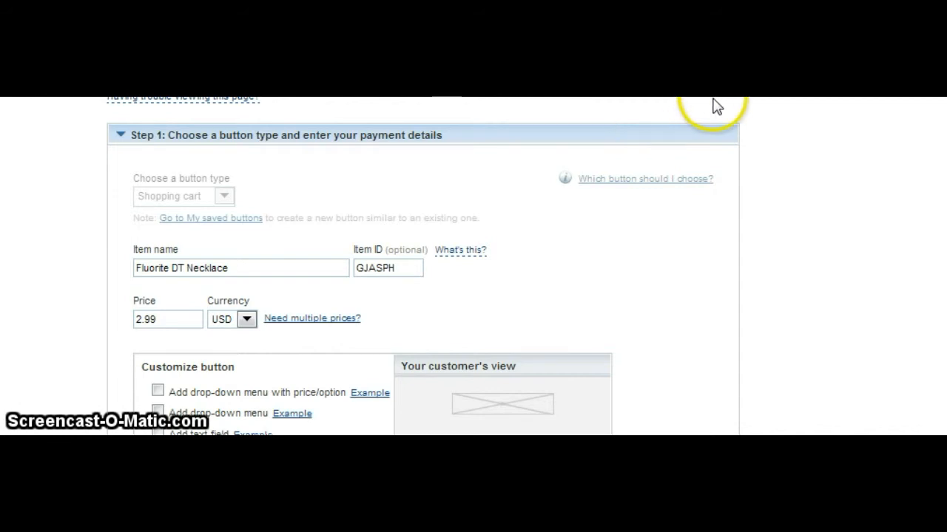
{"action": "scroll", "coordinate": [712, 107], "scroll_direction": "down", "scroll_amount": 2}
{"action": "scroll", "coordinate": [712, 108], "scroll_direction": "down", "scroll_amount": 2}
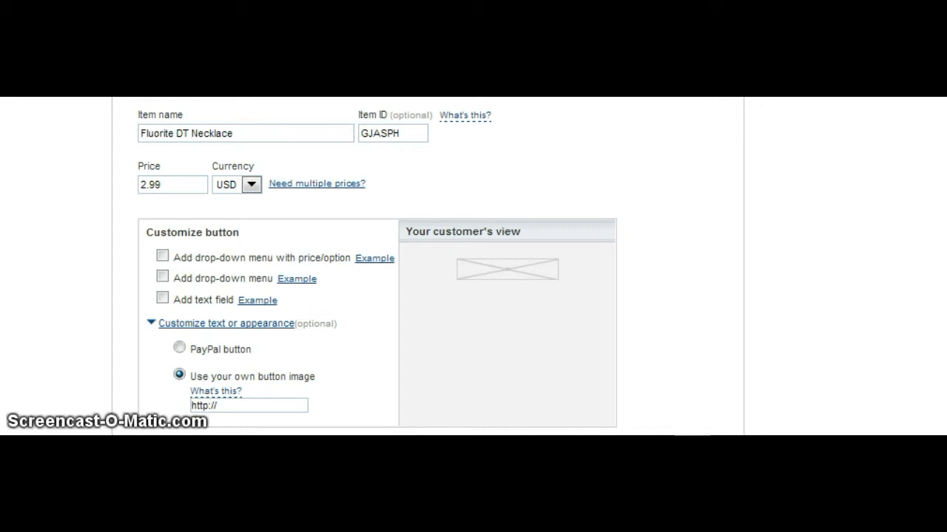
{"action": "left_click", "coordinate": [226, 406]}
{"action": "left_click_drag", "start_coordinate": [227, 405], "coordinate": [190, 405]}
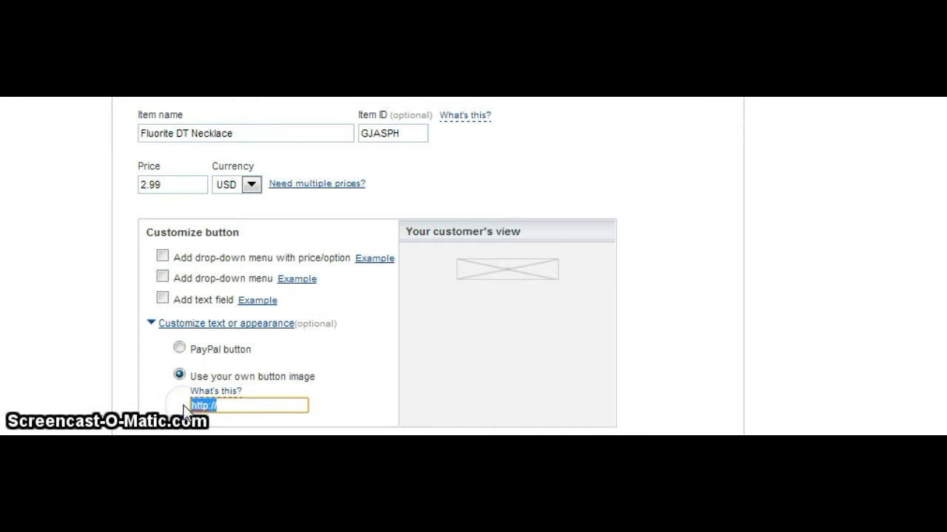
{"action": "key", "text": "ctrl+v"}
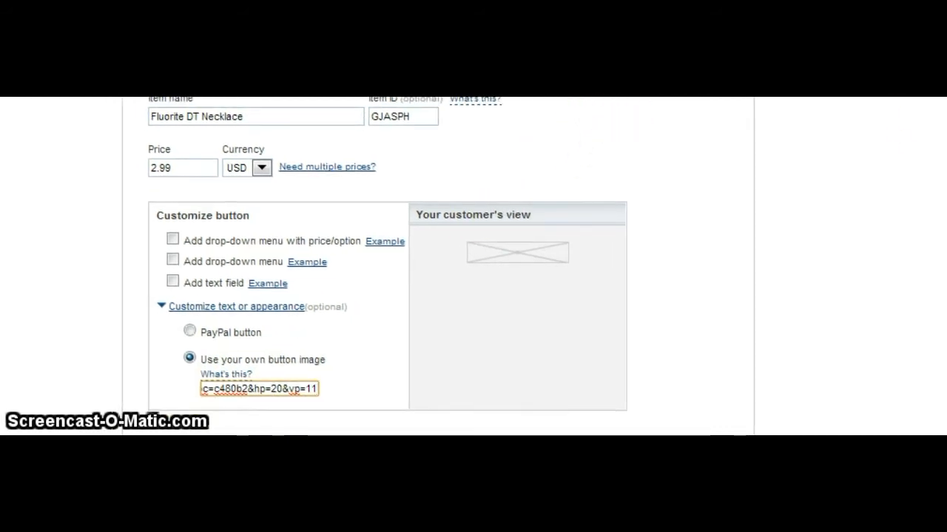
Save the changes to the Fluorite DT Necklace button, leaving shipping, tax and merchant account settings as they are
{"action": "scroll", "coordinate": [436, 266], "scroll_direction": "down", "scroll_amount": 5}
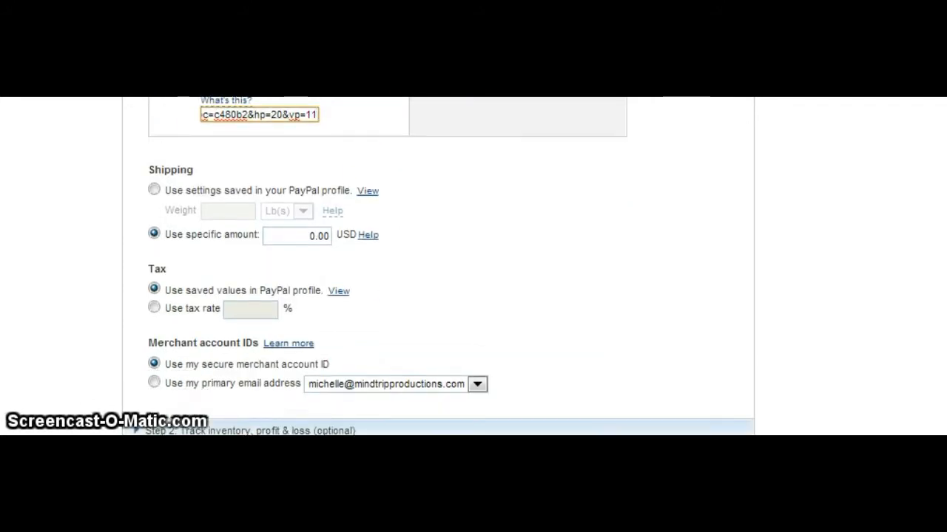
{"action": "scroll", "coordinate": [437, 266], "scroll_direction": "down", "scroll_amount": 1}
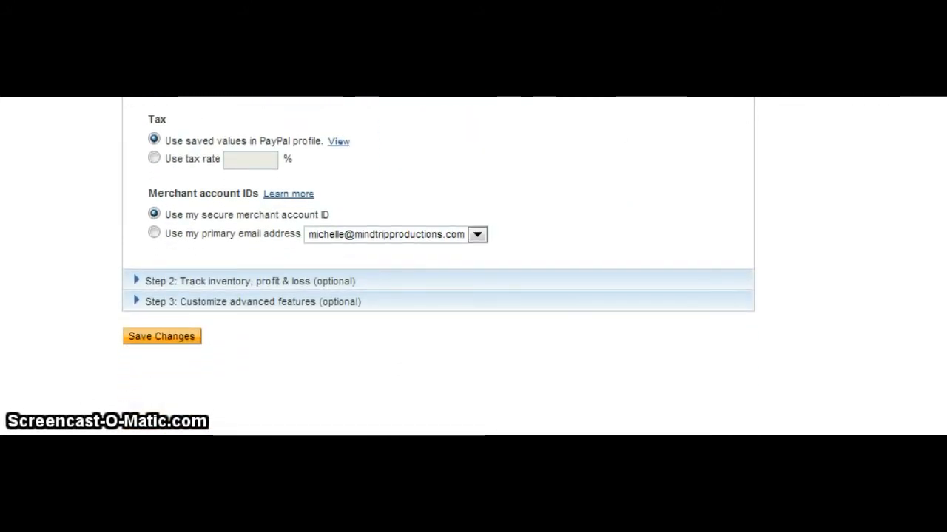
{"action": "scroll", "coordinate": [638, 237], "scroll_direction": "down", "scroll_amount": 1}
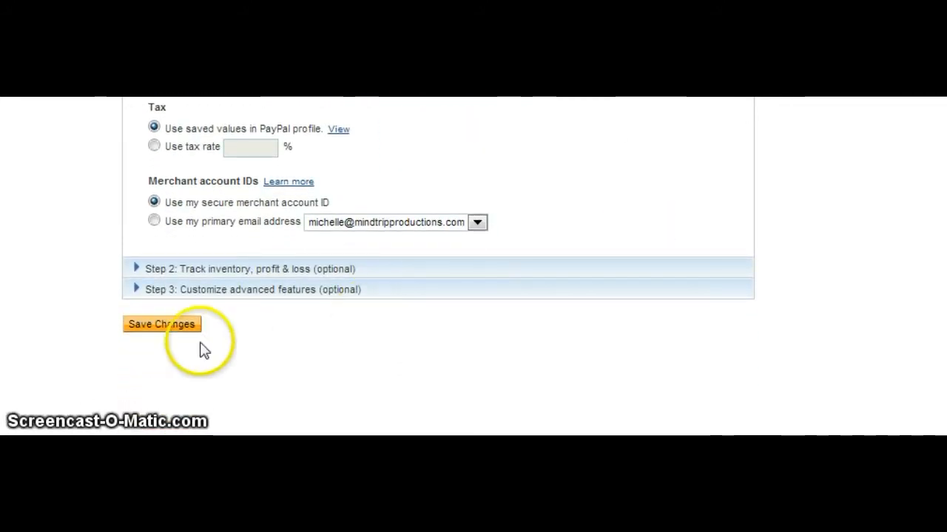
{"action": "left_click", "coordinate": [168, 326]}
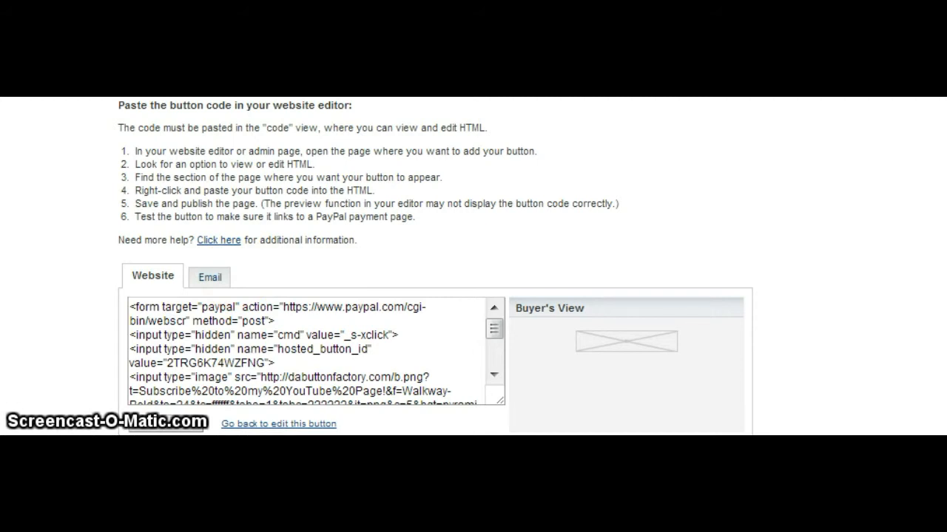
Select the button's complete website HTML code and copy it to the clipboard
{"action": "scroll", "coordinate": [473, 266], "scroll_direction": "down", "scroll_amount": 1}
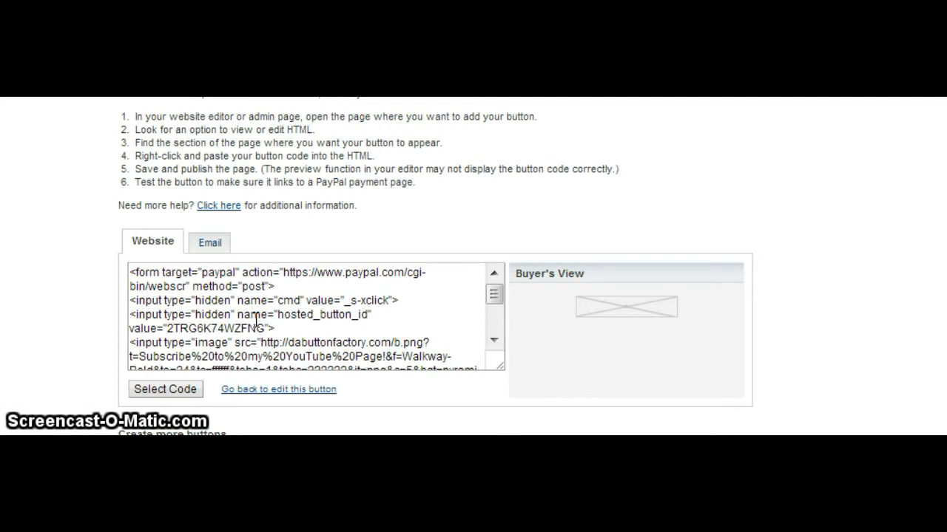
{"action": "left_click", "coordinate": [164, 391]}
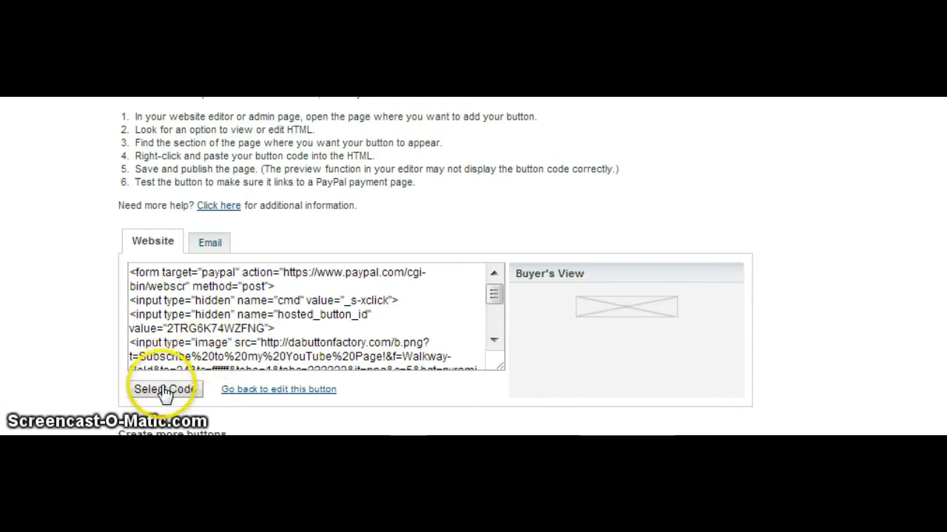
{"action": "left_click", "coordinate": [165, 391]}
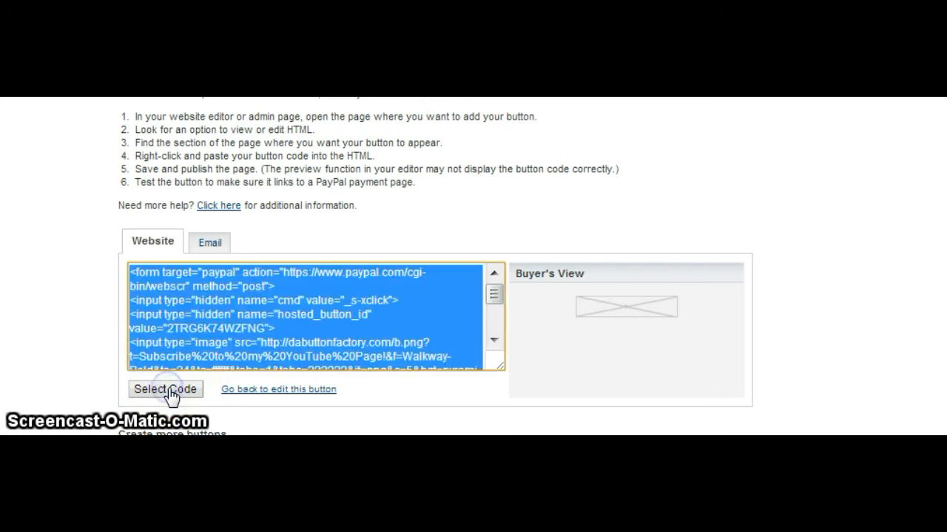
{"action": "right_click", "coordinate": [259, 317]}
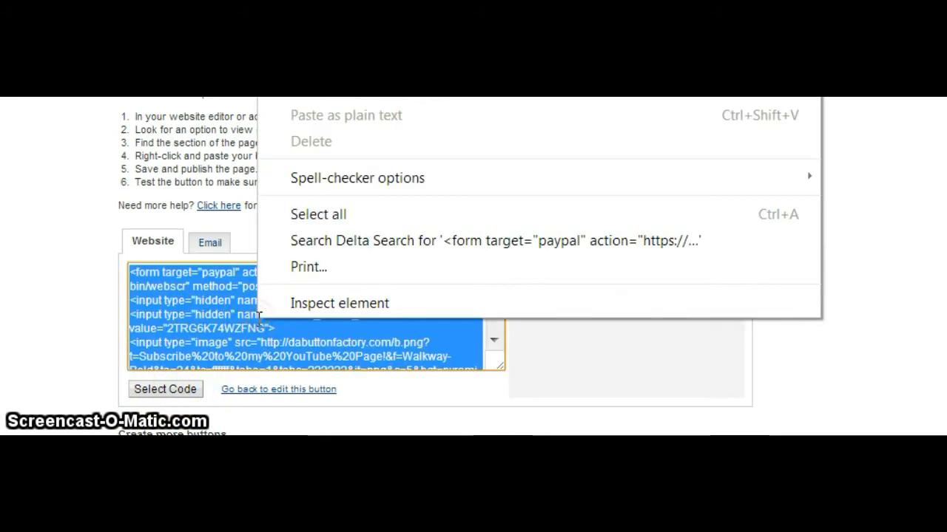
{"action": "left_click", "coordinate": [304, 64]}
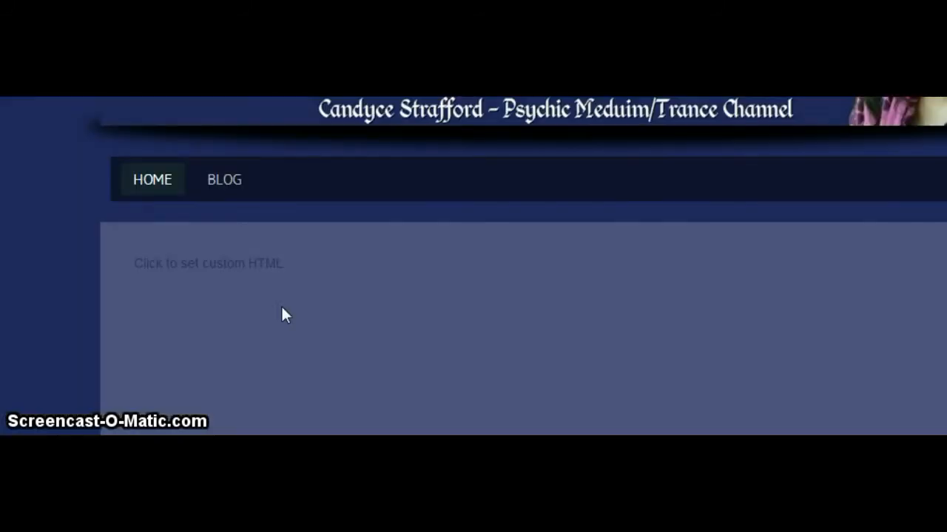
Switch to the website editor and paste the PayPal button code into the Home page's custom HTML element
{"action": "left_click", "coordinate": [255, 276]}
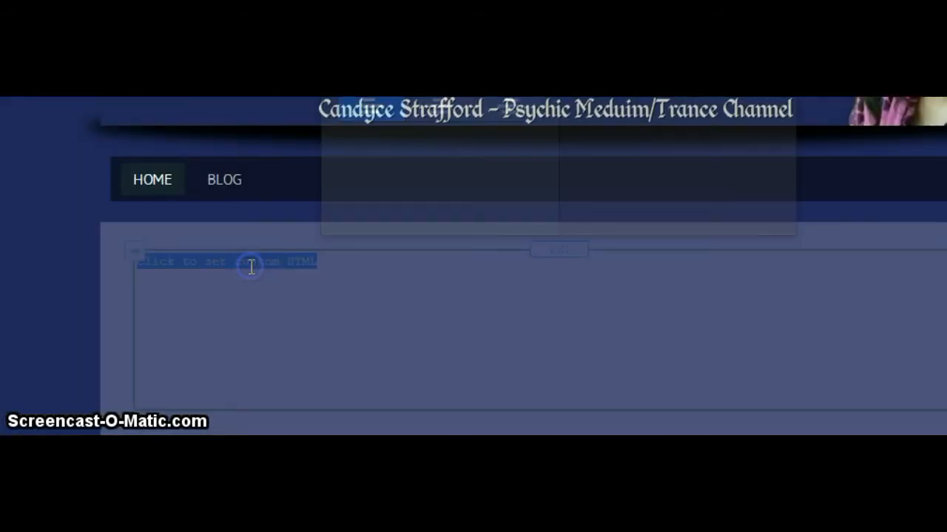
{"action": "key", "text": "ctrl+v"}
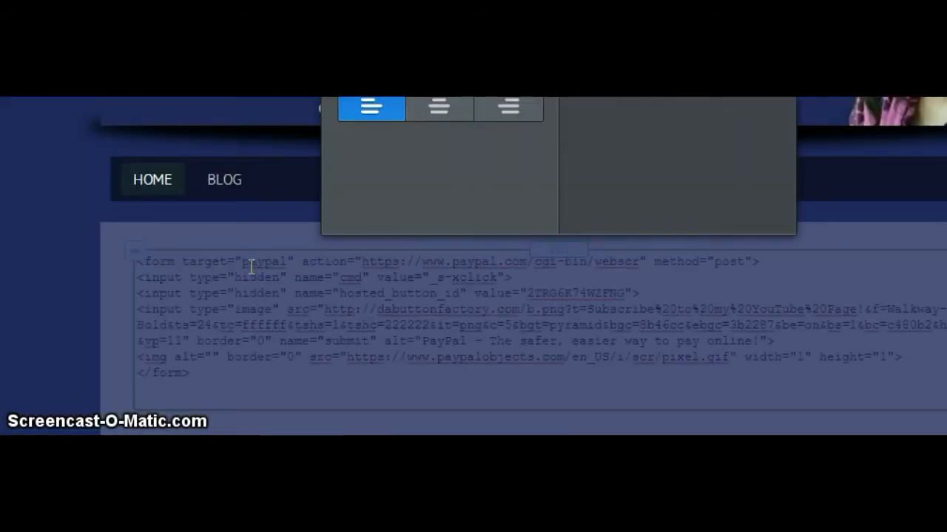